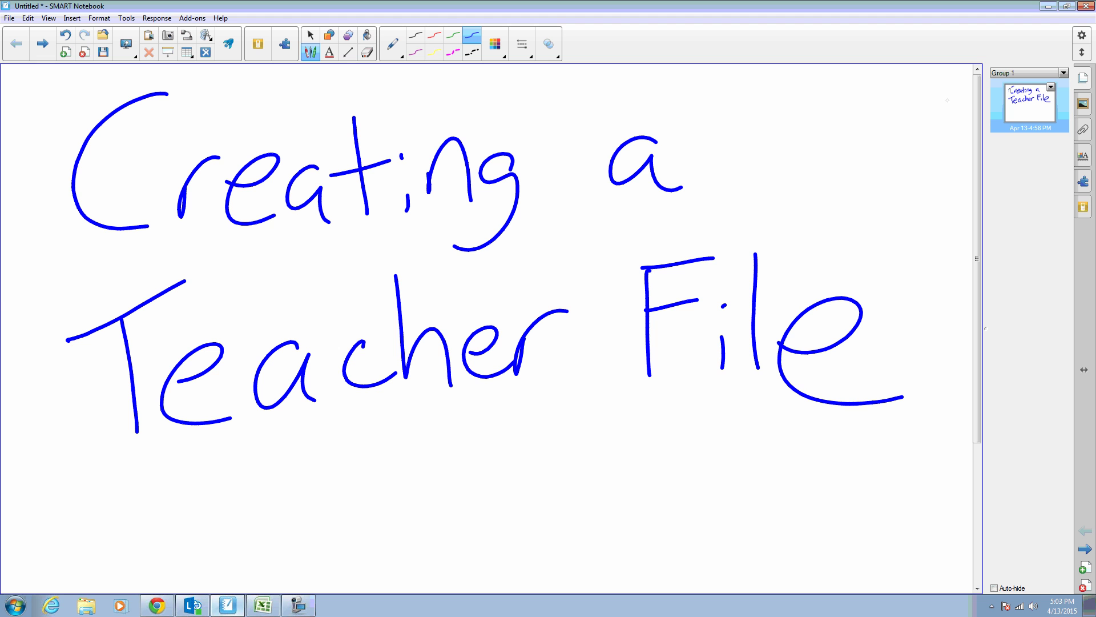
Step: Launch SMART Response Teacher Tools from the tray icon's Teacher Tools menu
click(991, 606)
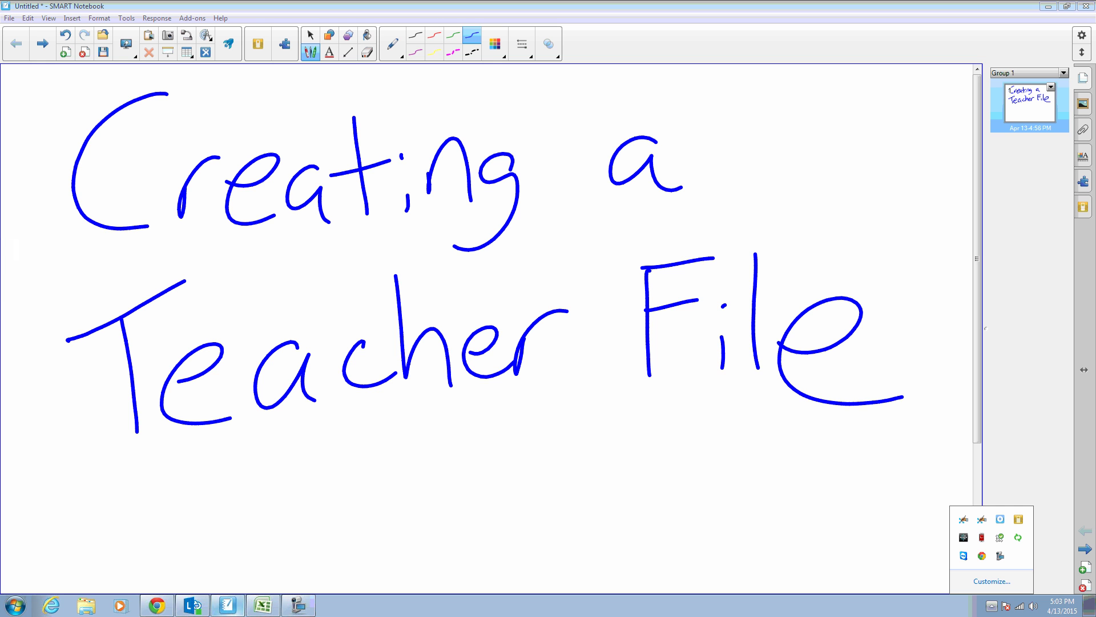
right_click(1017, 519)
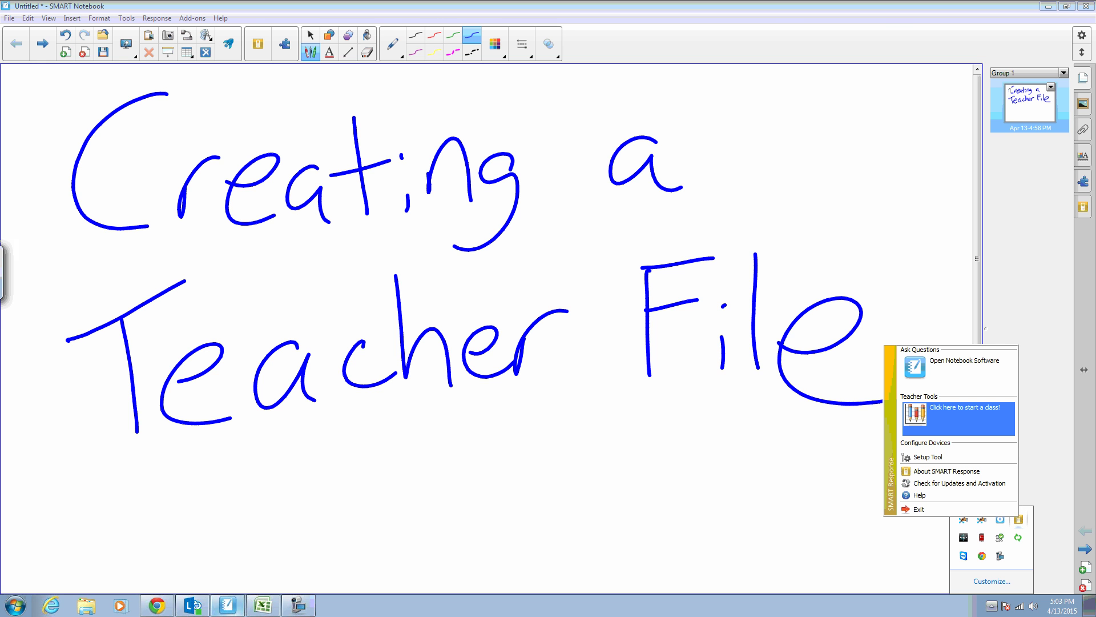
click(950, 415)
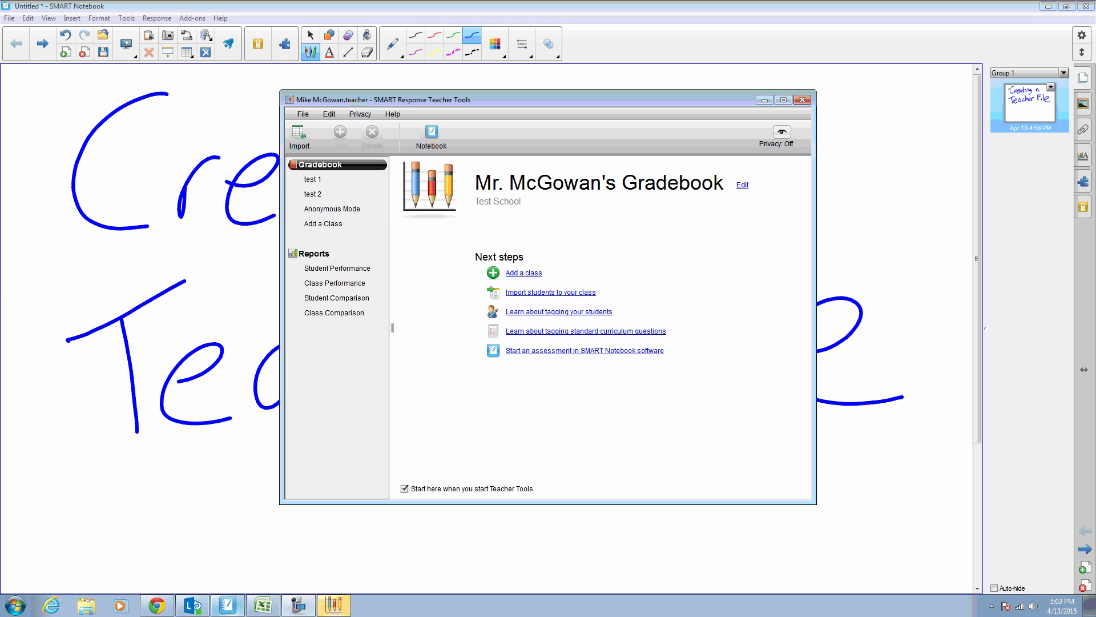
click(302, 114)
Step: Create a new gradebook for Mr. with the teacher's first and last name, Test School and Test District
click(310, 127)
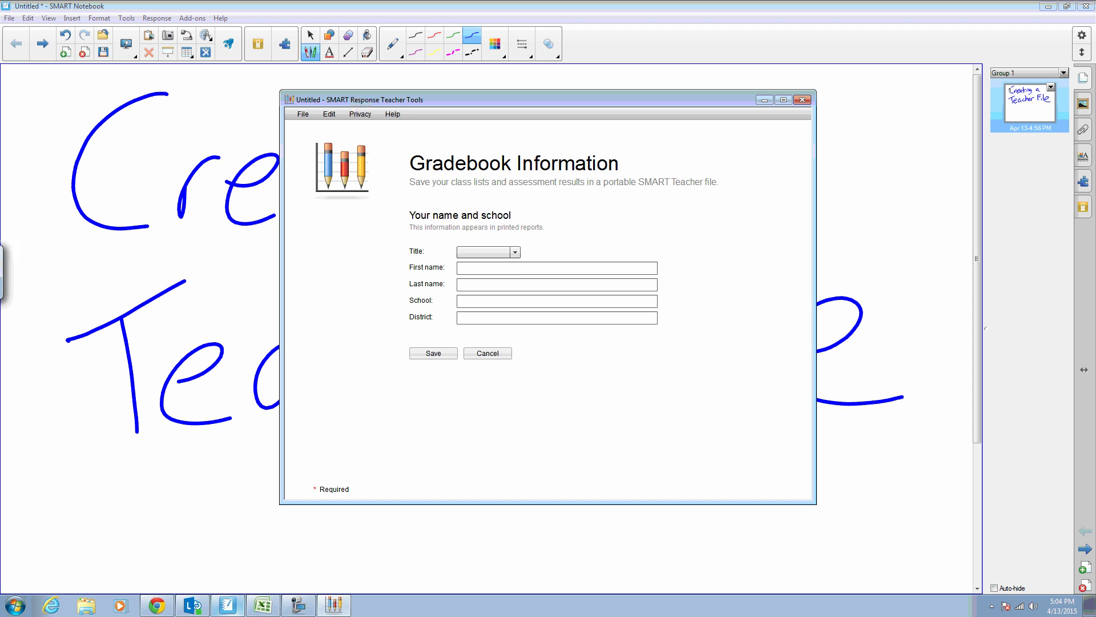
click(505, 252)
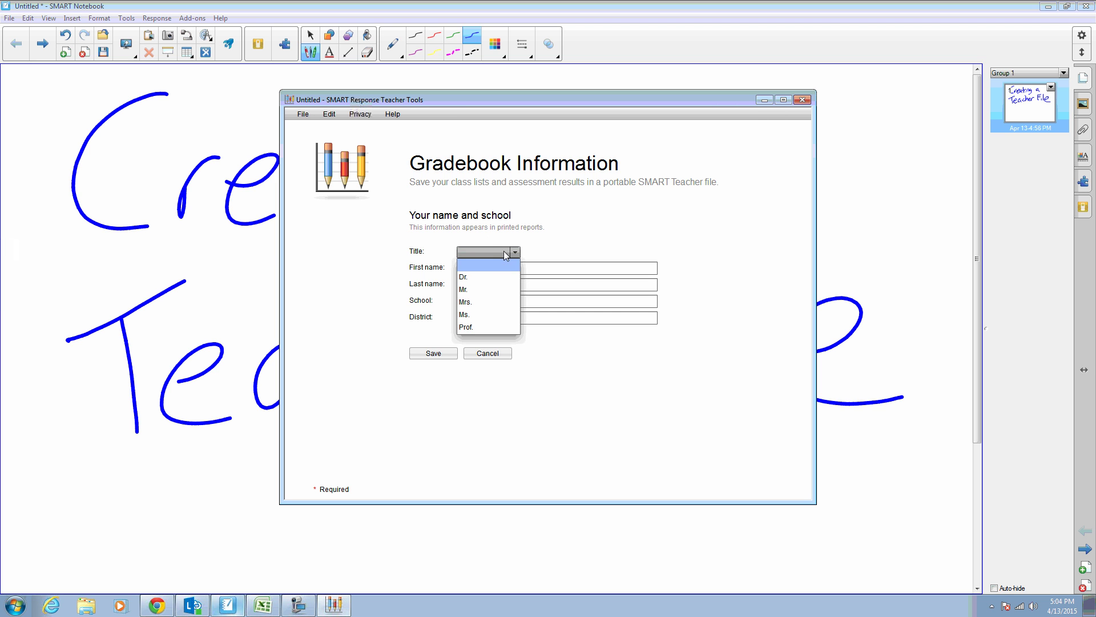
click(494, 286)
click(509, 271)
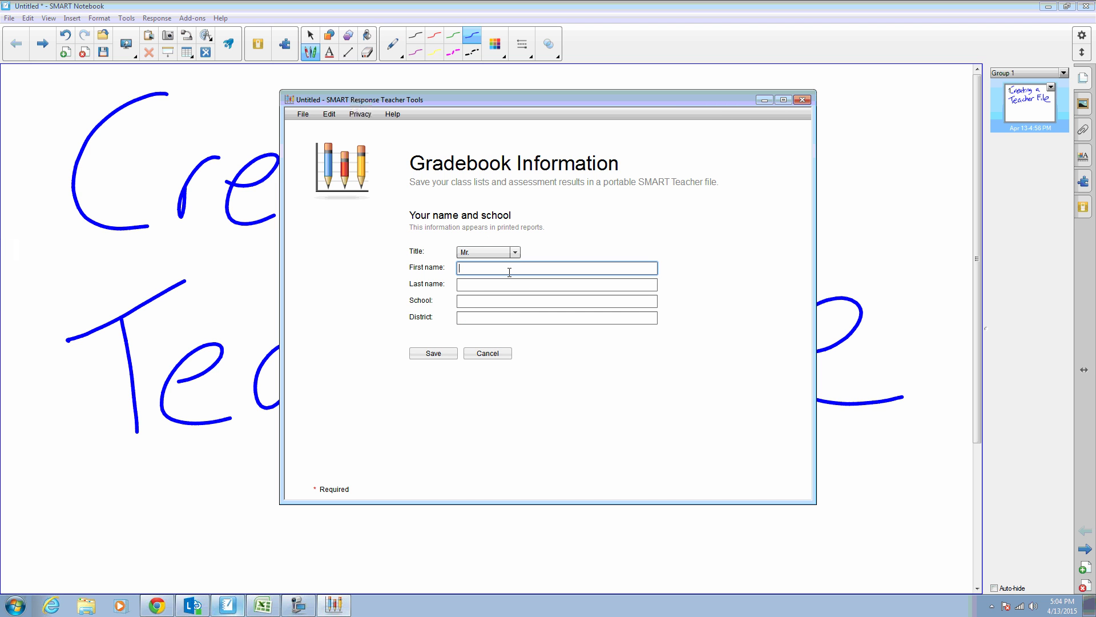
key(Tab)
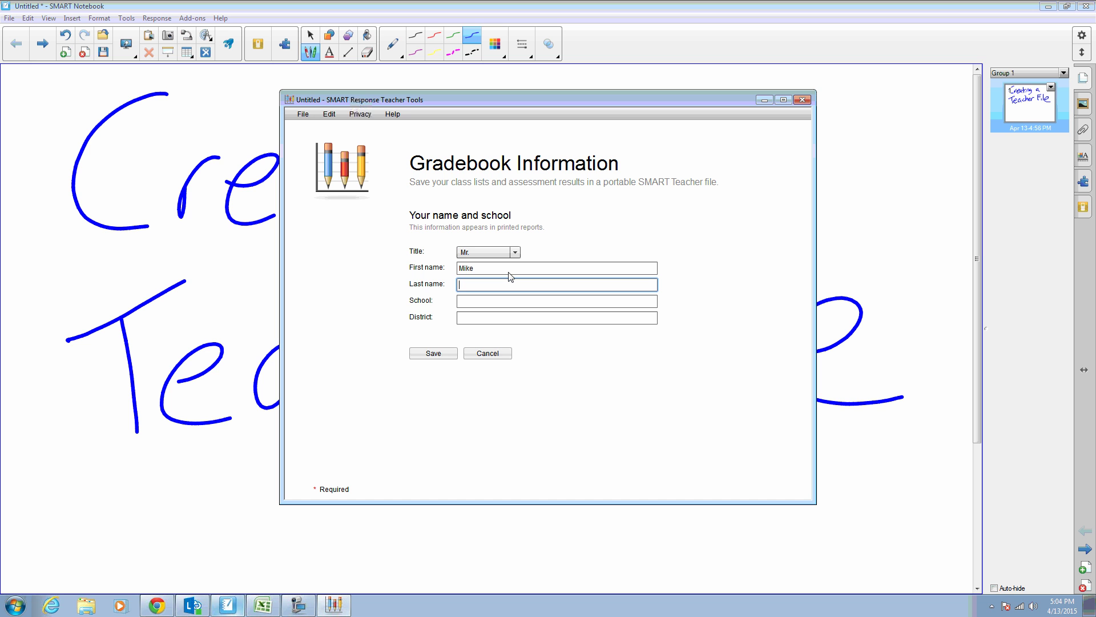
key(Tab)
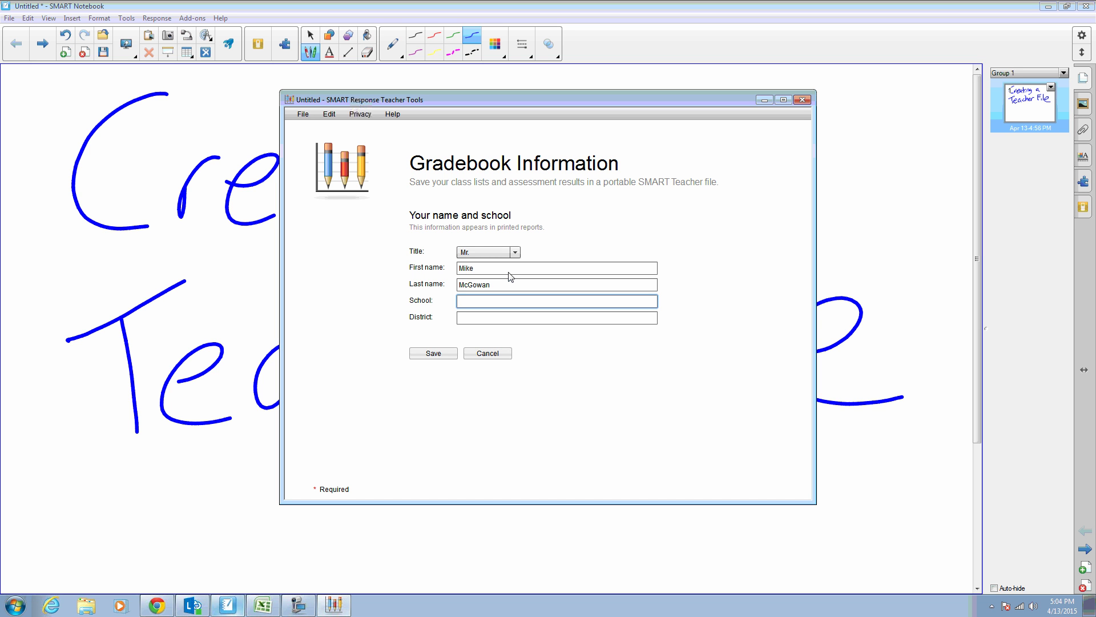
text(Test School)
key(Tab)
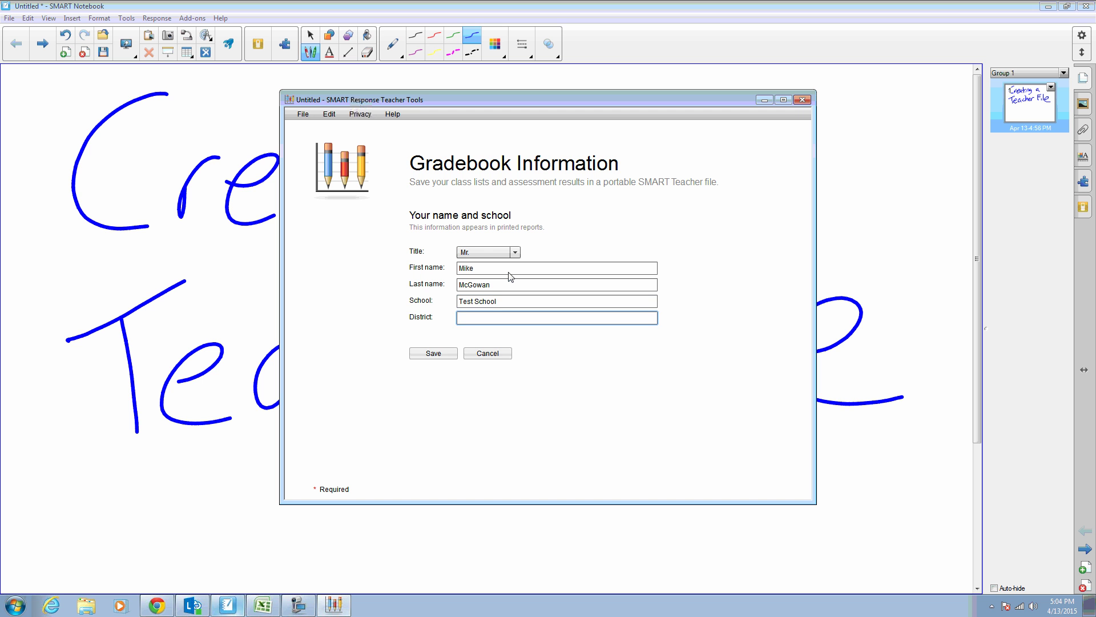
text(Test District)
Step: Save the new teacher gradebook file to the Desktop
click(440, 357)
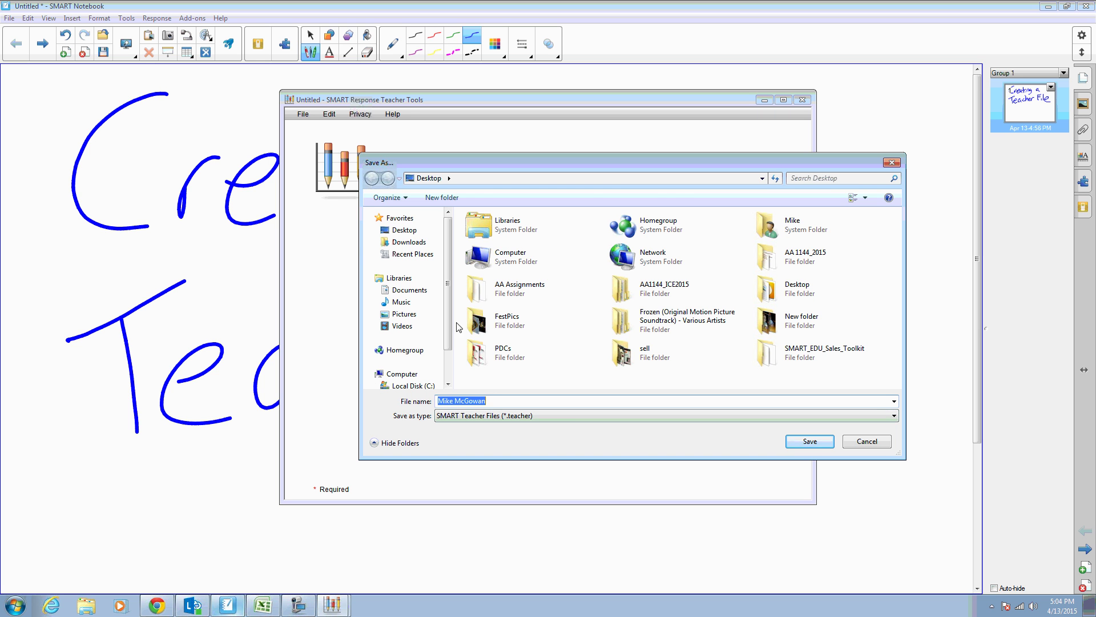
click(406, 230)
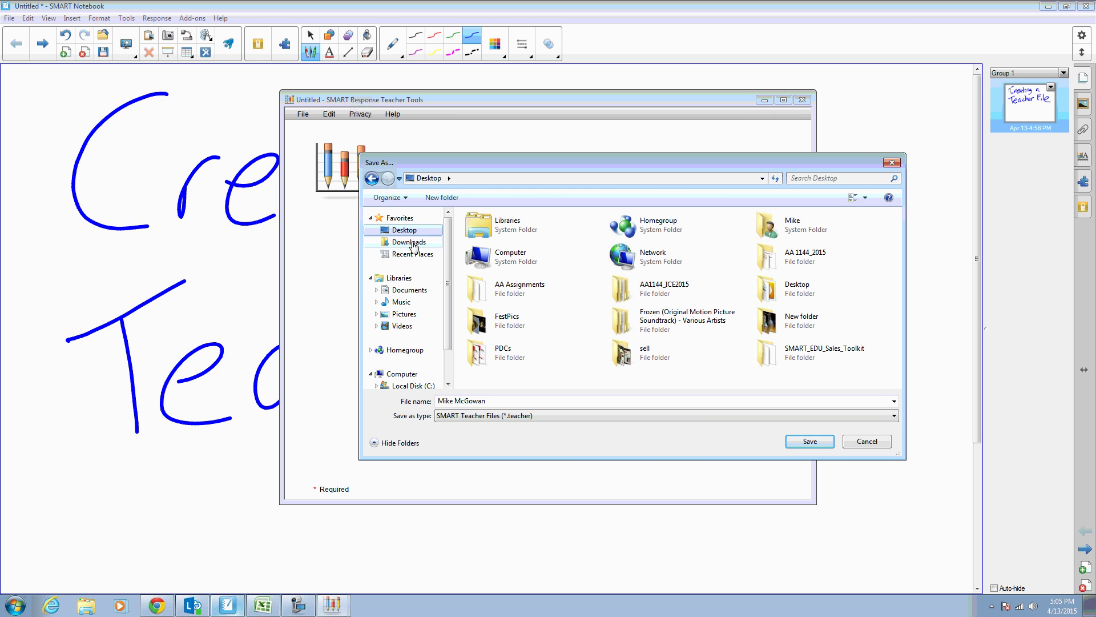
click(813, 440)
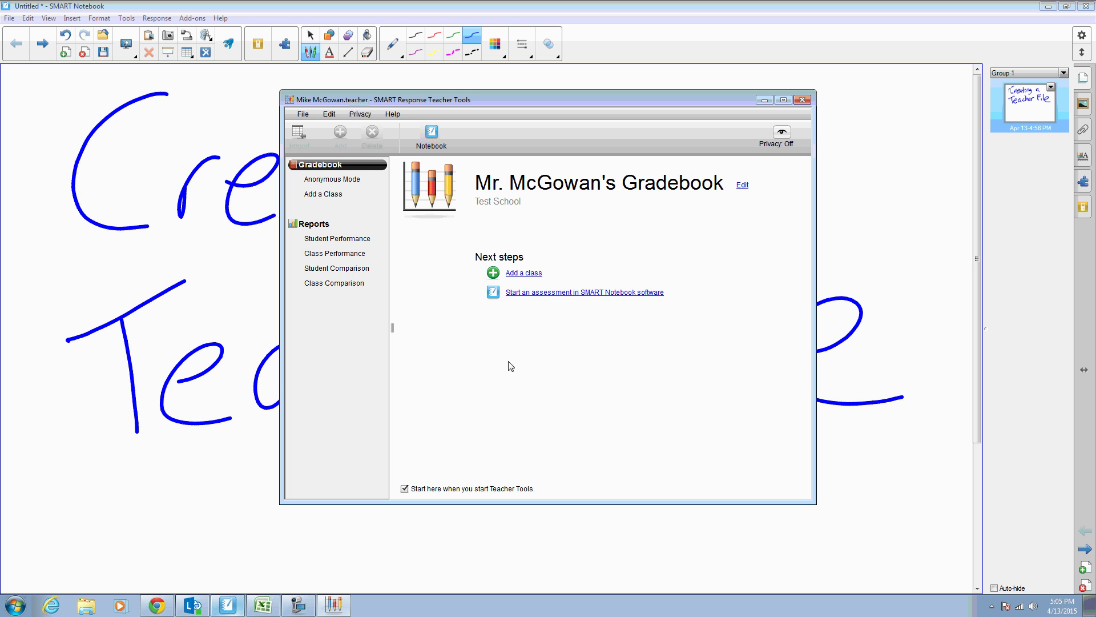
Step: Enter a new class named Math 1st period with period 1 and location 101
click(330, 195)
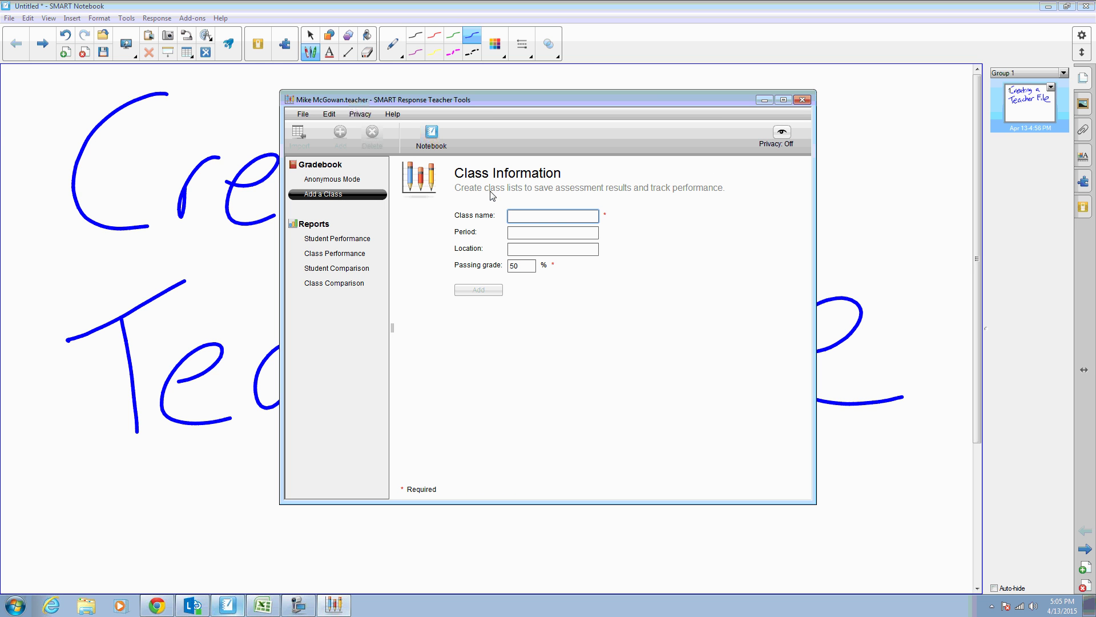
text(Math 1st period)
click(534, 233)
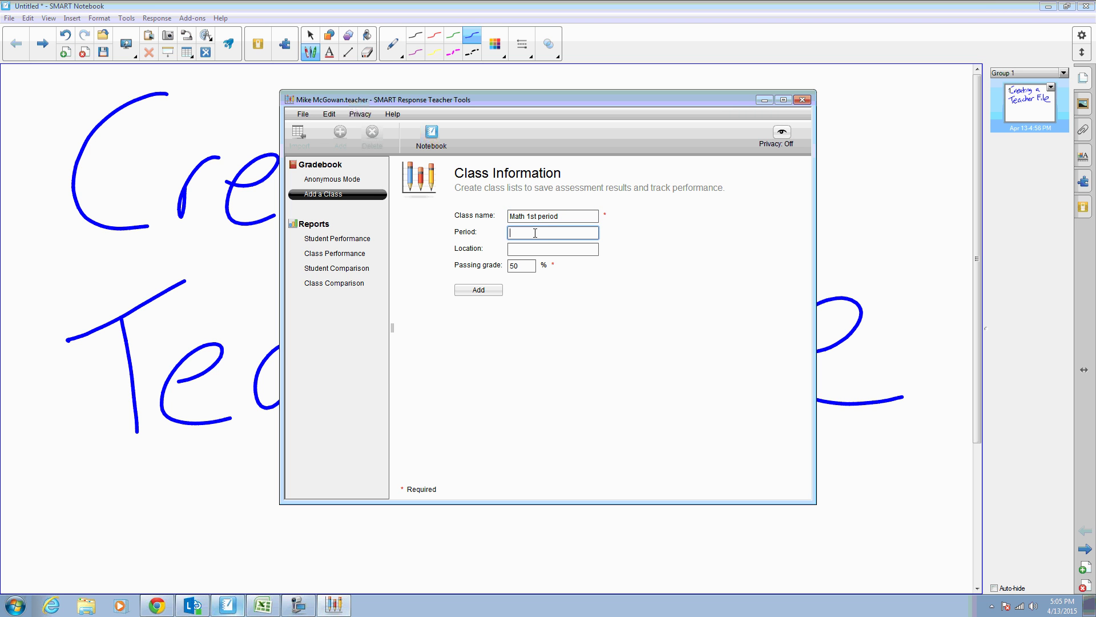
text(1)
click(553, 252)
text(1)
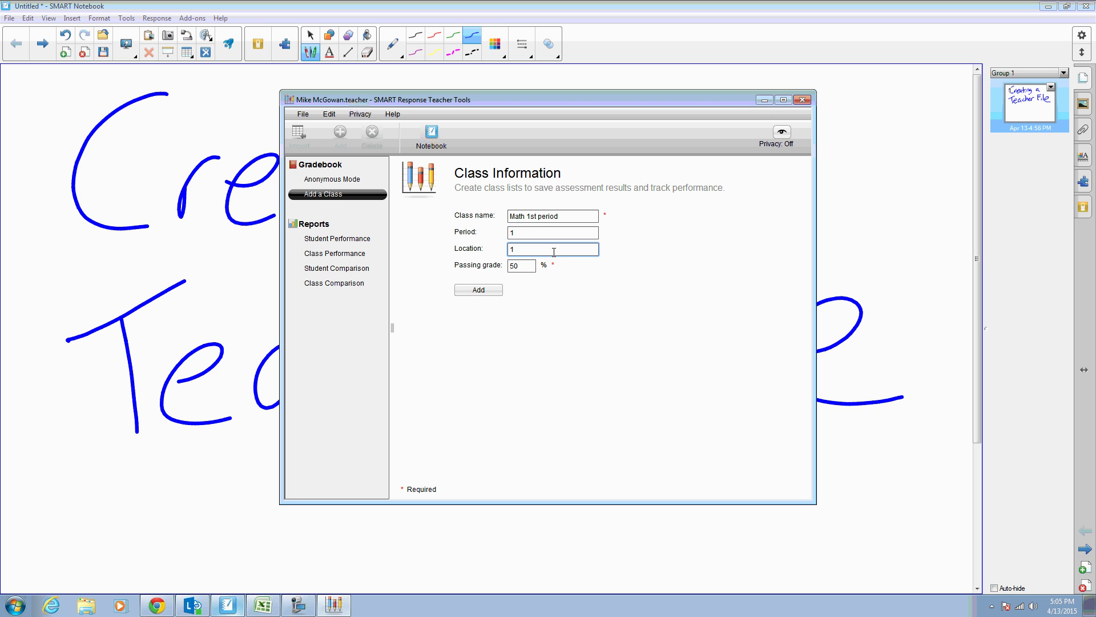
text(01)
Step: Add the Math 1st period class and start a new row in its student list
click(479, 292)
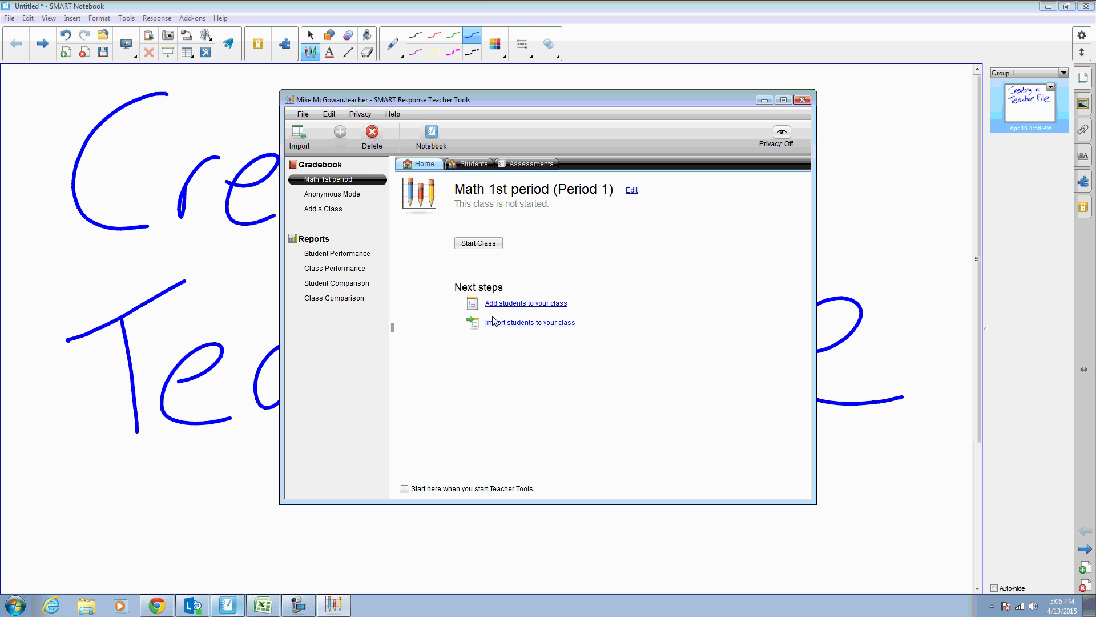
click(471, 165)
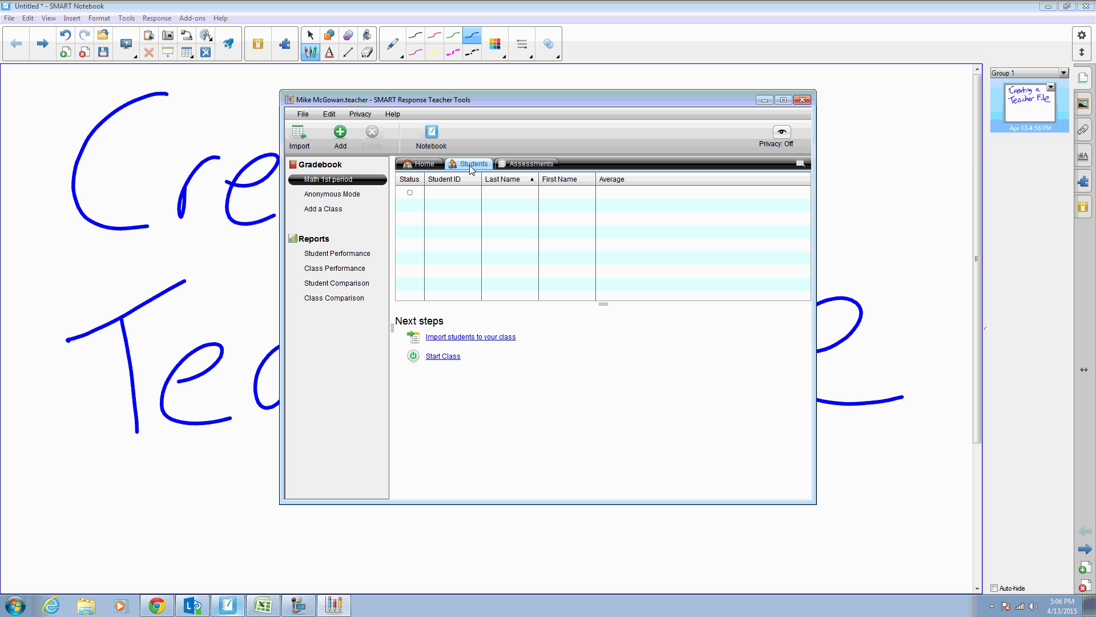
click(452, 191)
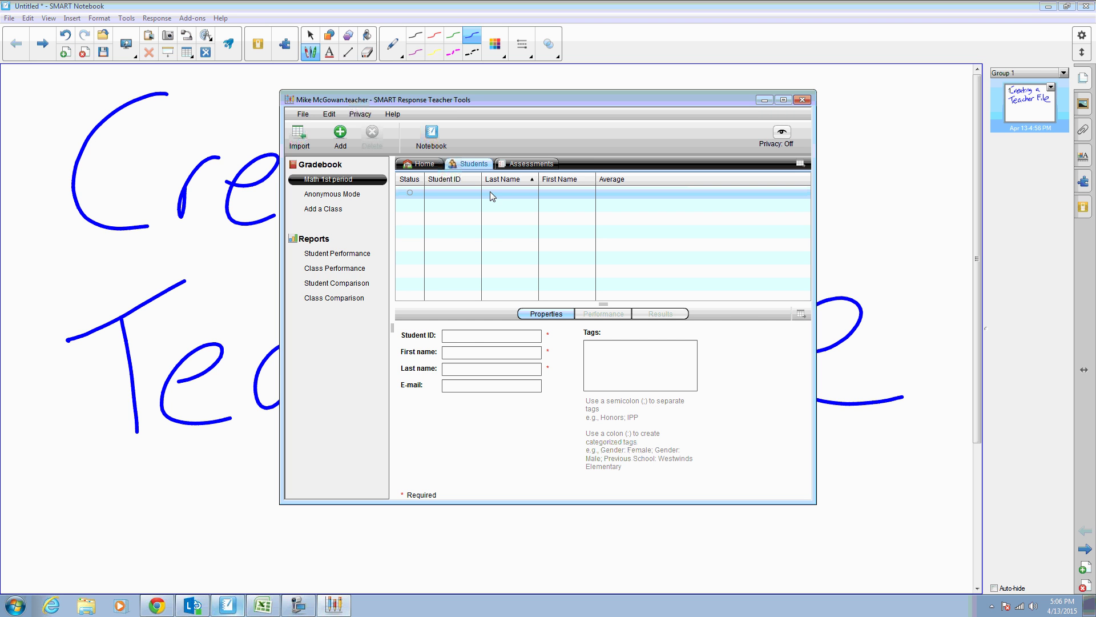
Step: Fill in the first student's ID, first name and last name
click(465, 335)
click(465, 353)
click(454, 369)
key(Tab)
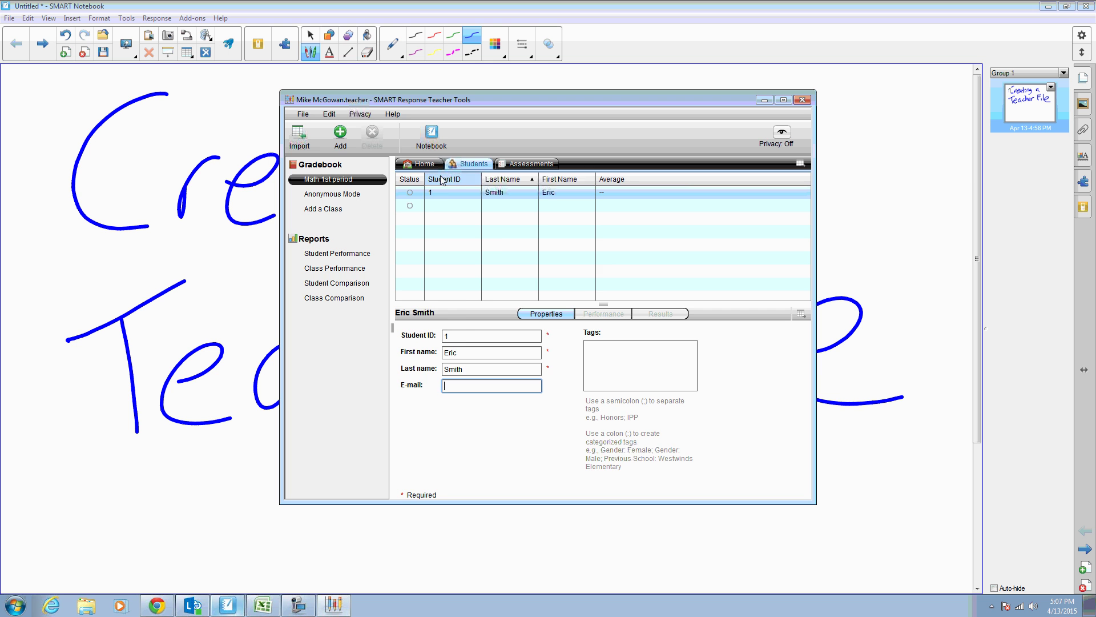
click(427, 165)
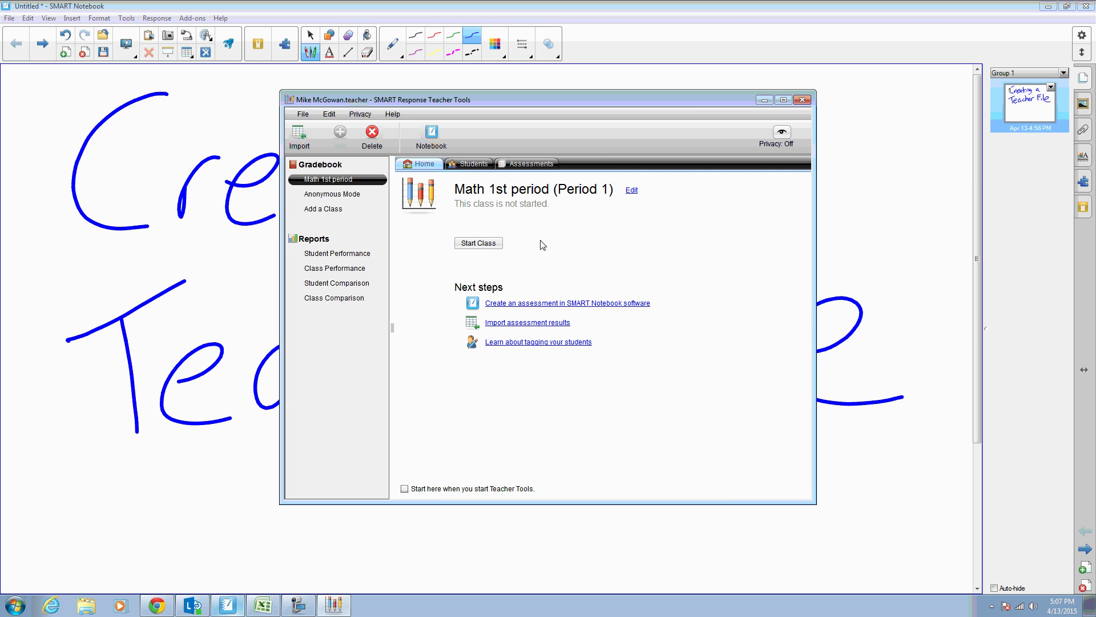
Step: Start importing students into the Math 1st period class
click(475, 166)
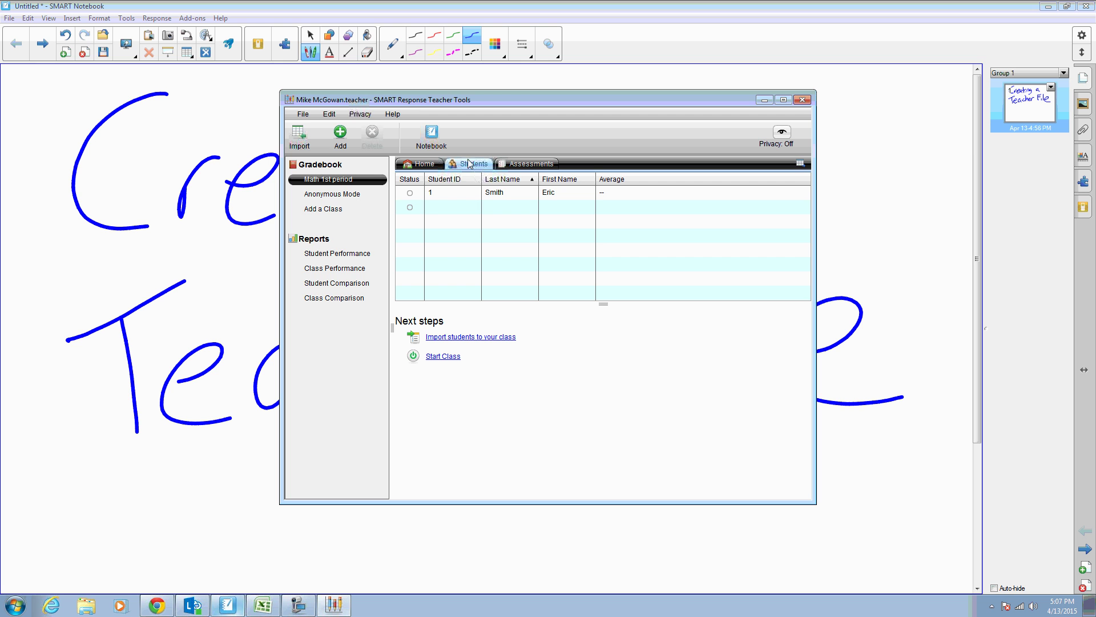
click(478, 338)
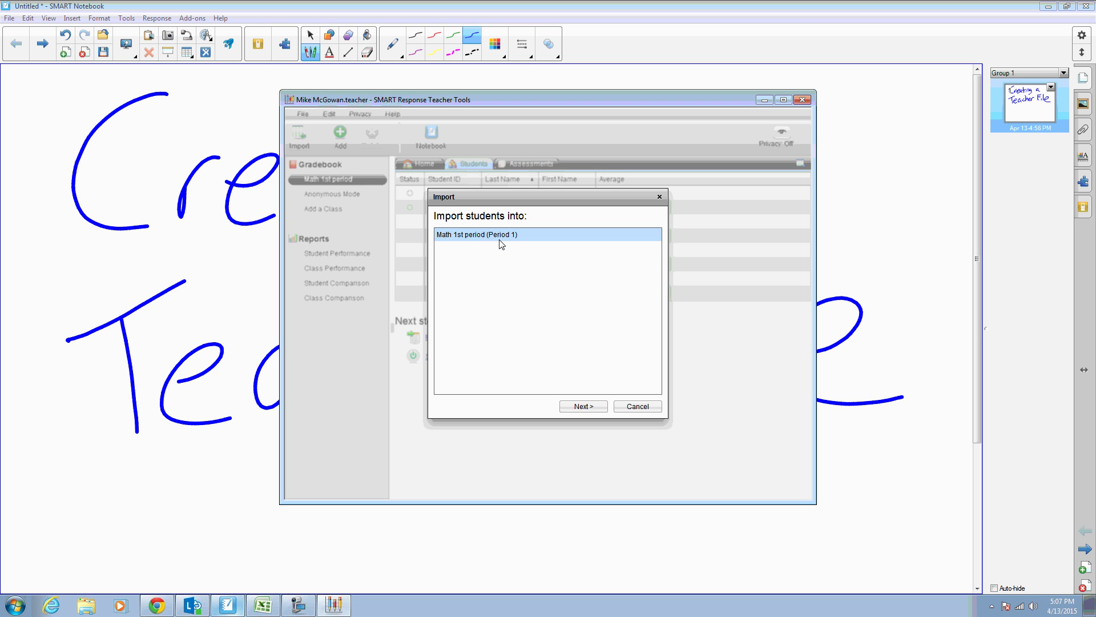
click(497, 239)
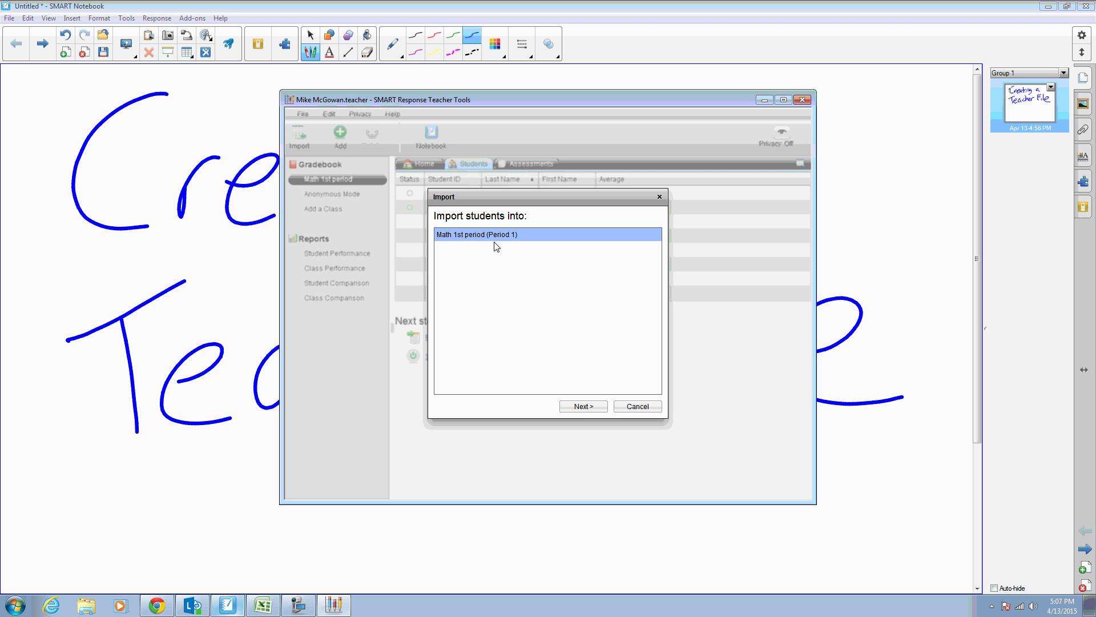
click(585, 408)
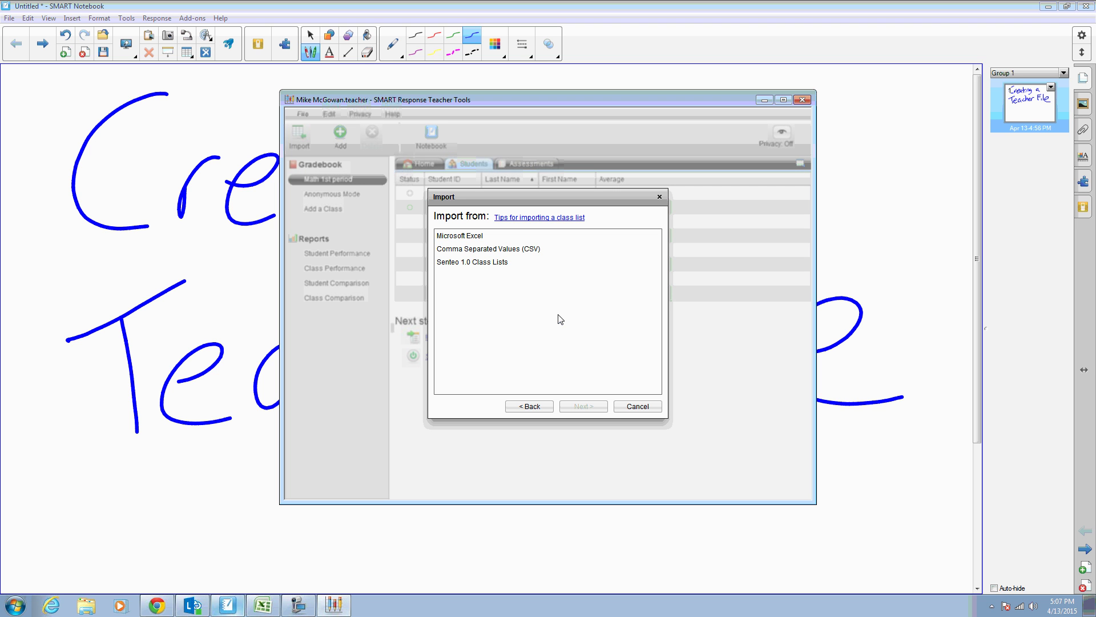
Step: Choose Microsoft Excel as the list source and bring up the student workbook
click(480, 240)
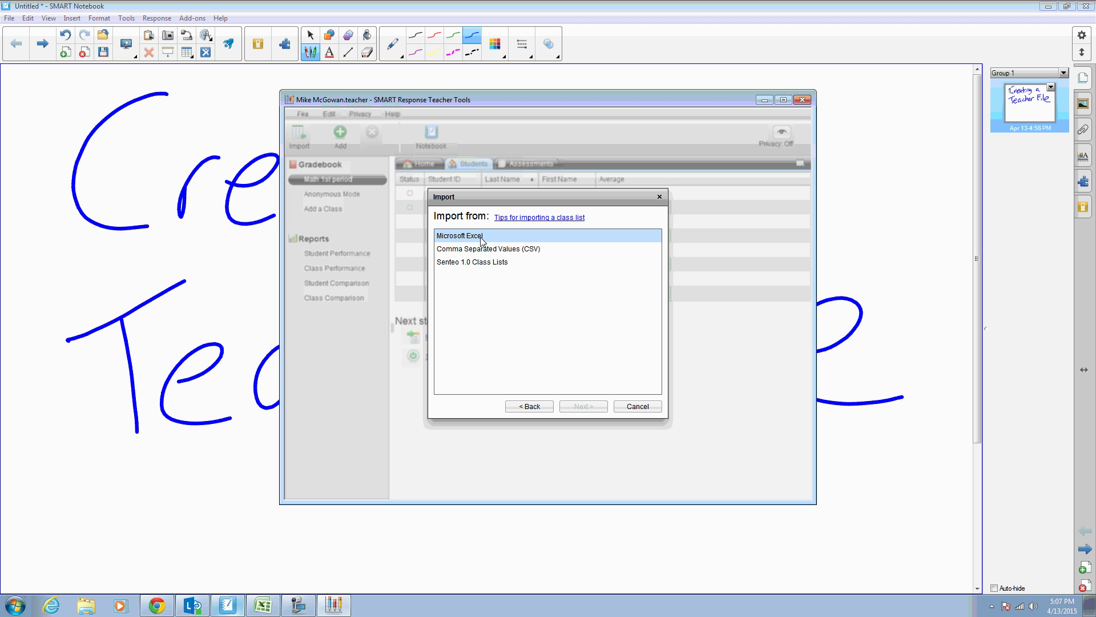
click(481, 240)
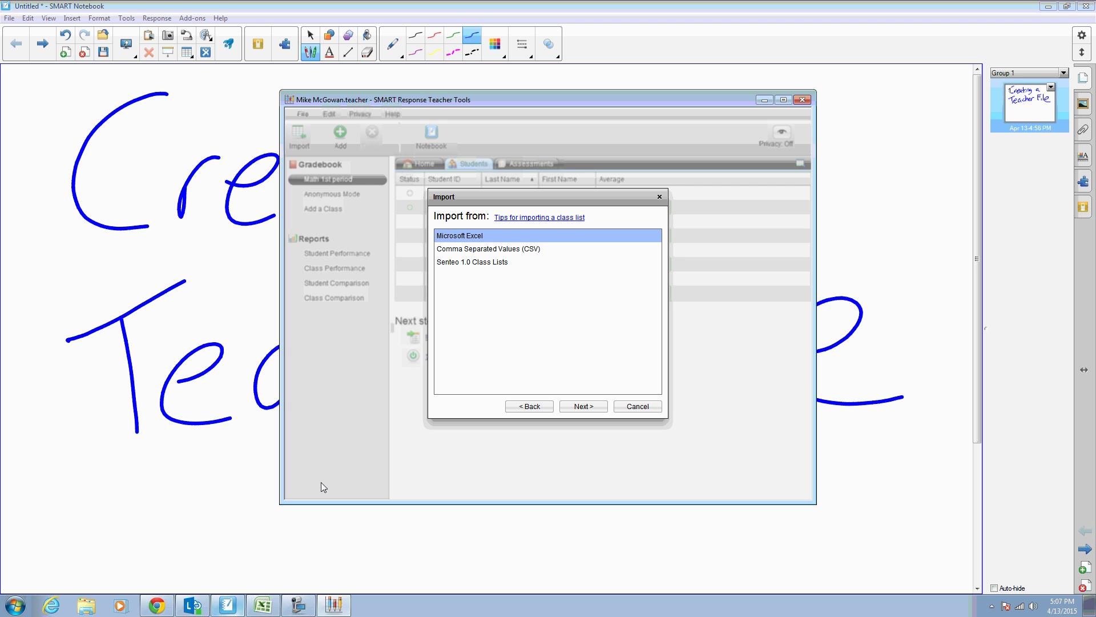
click(262, 604)
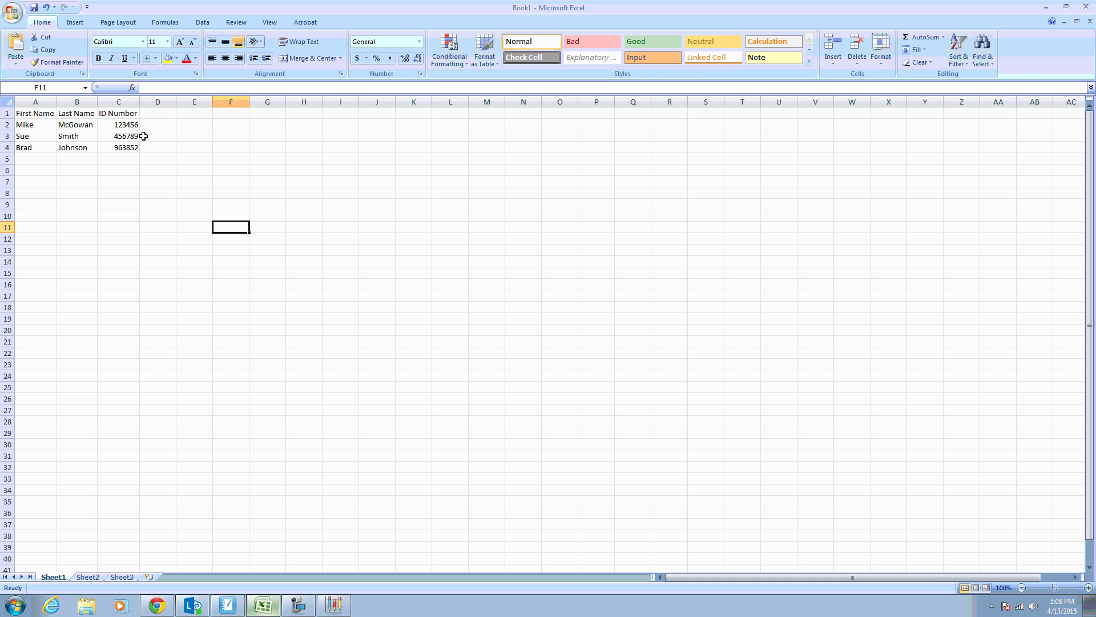
Step: Choose Save As Excel 97-2003 Workbook for the student list
click(12, 12)
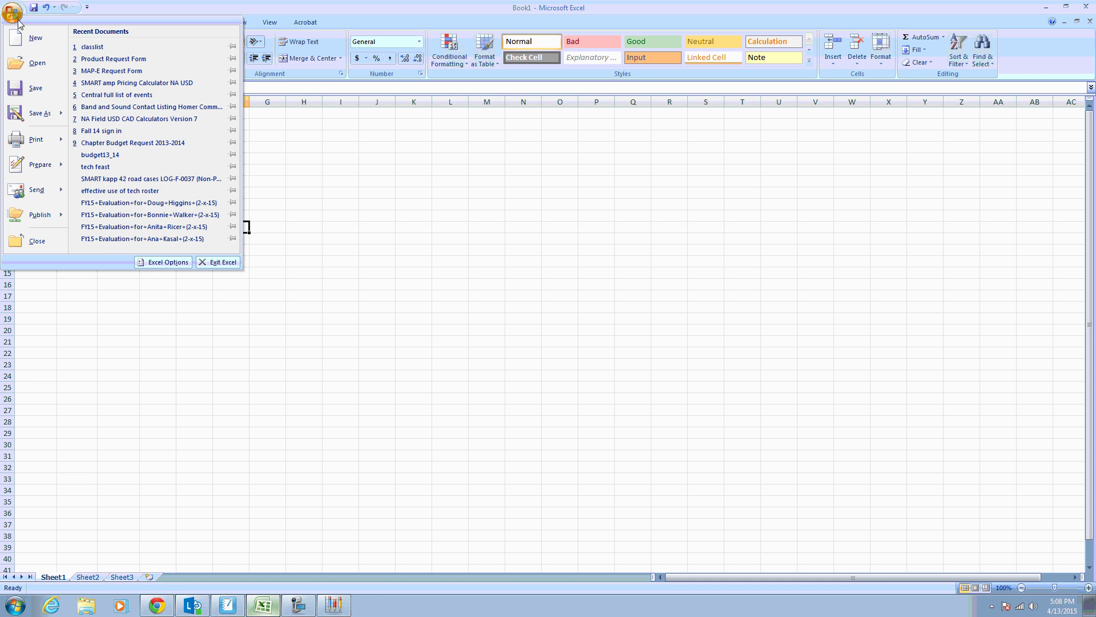
mouse_move(57, 114)
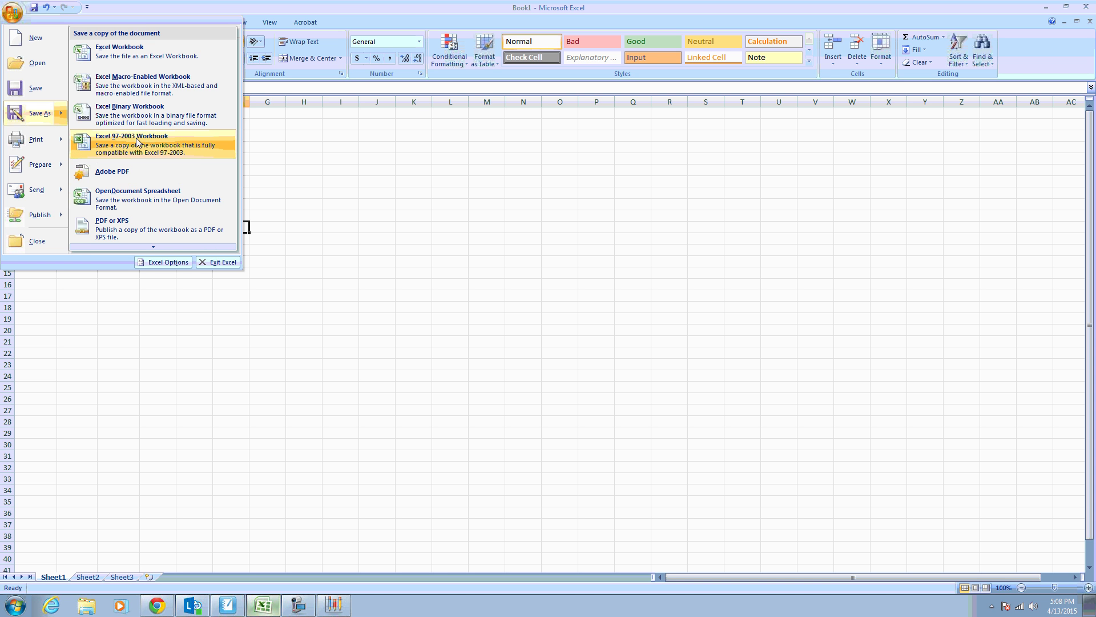
click(147, 146)
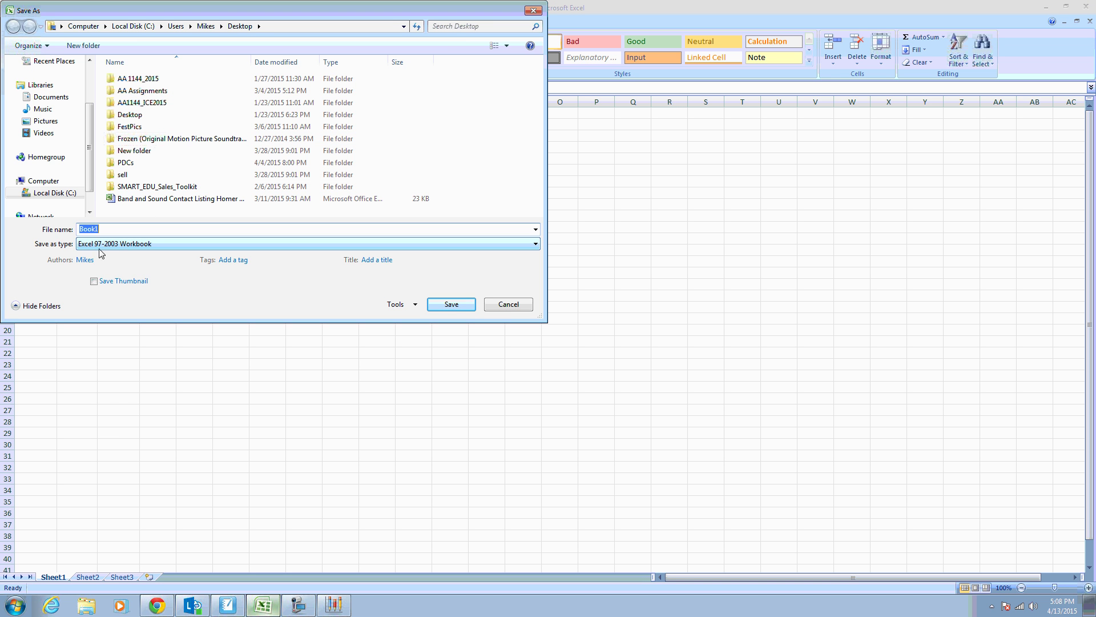
Step: Name the workbook 'period 1' and save it to the Desktop
click(120, 244)
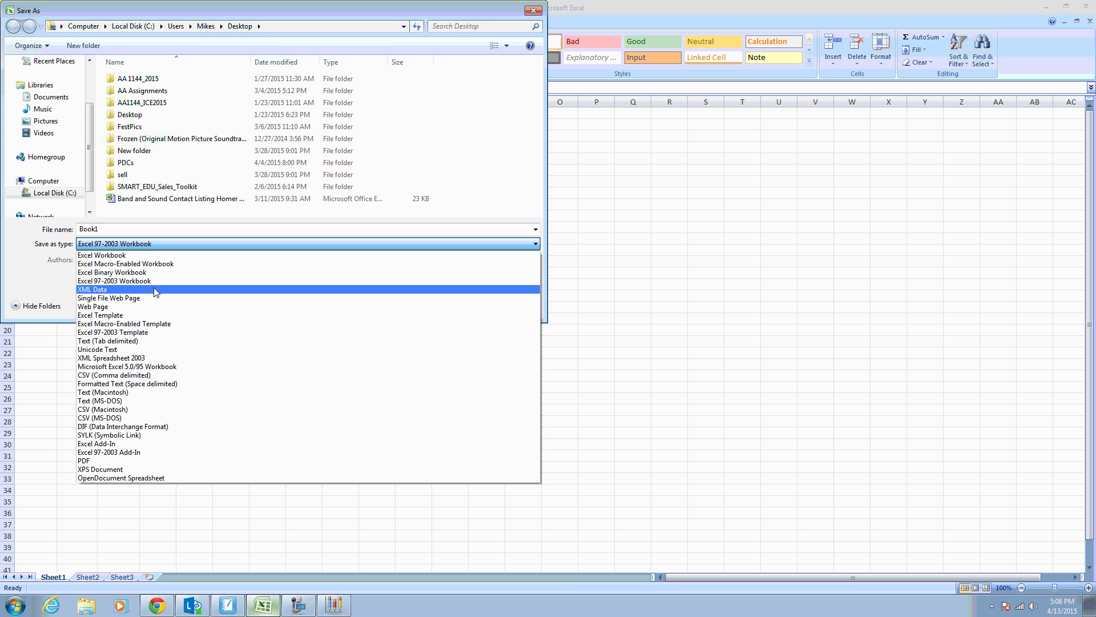
click(151, 231)
drag(148, 230, 68, 225)
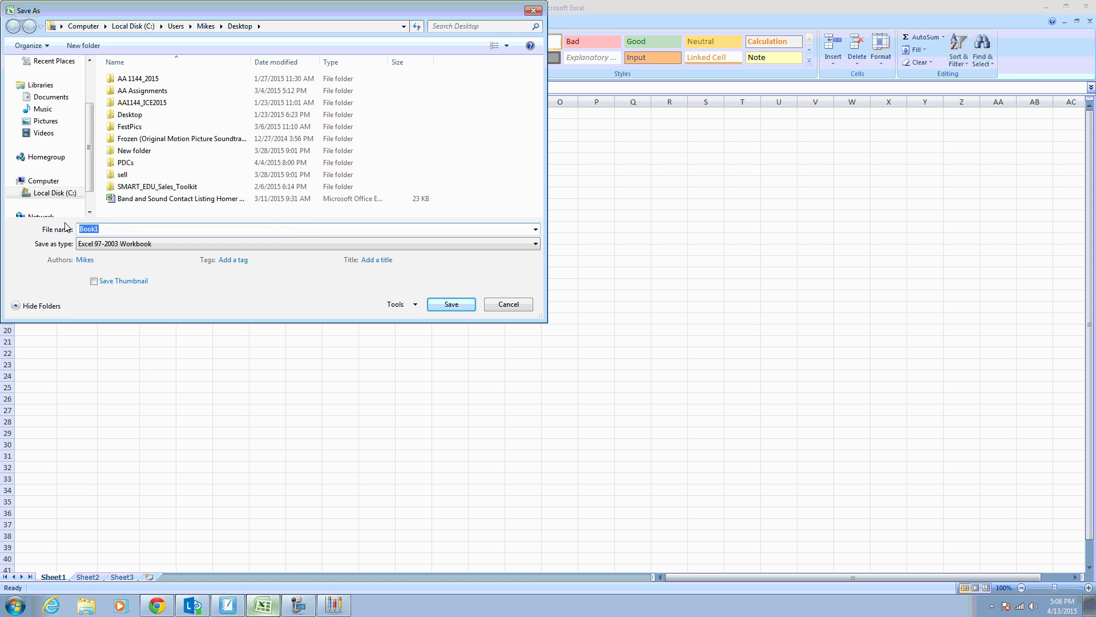
text(period 1)
click(51, 97)
scroll(88, 132, up, 3)
click(54, 98)
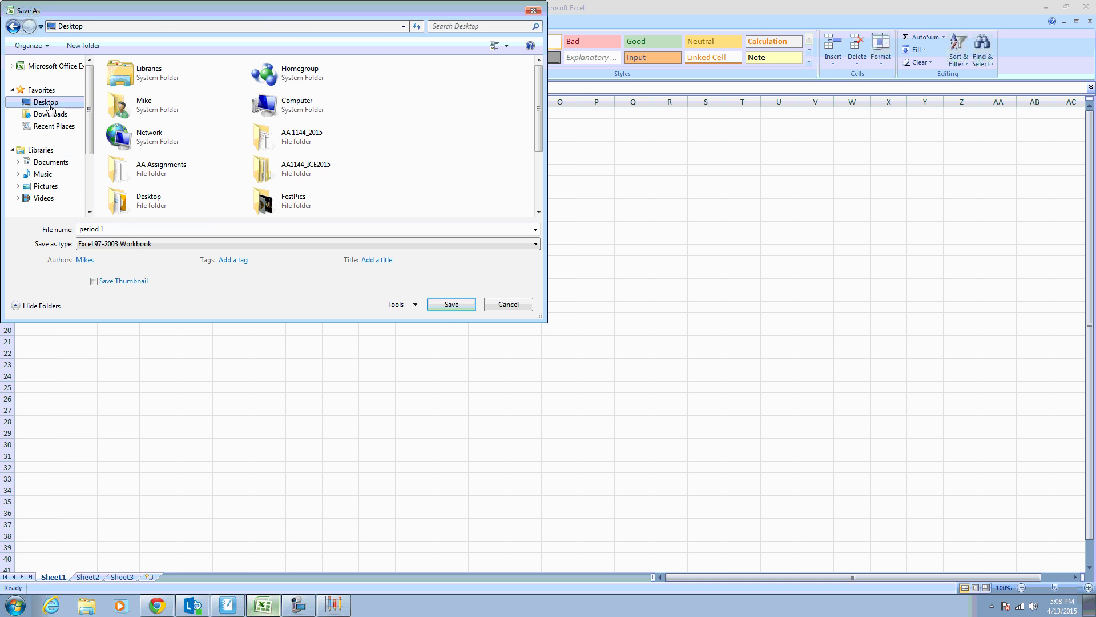
click(451, 303)
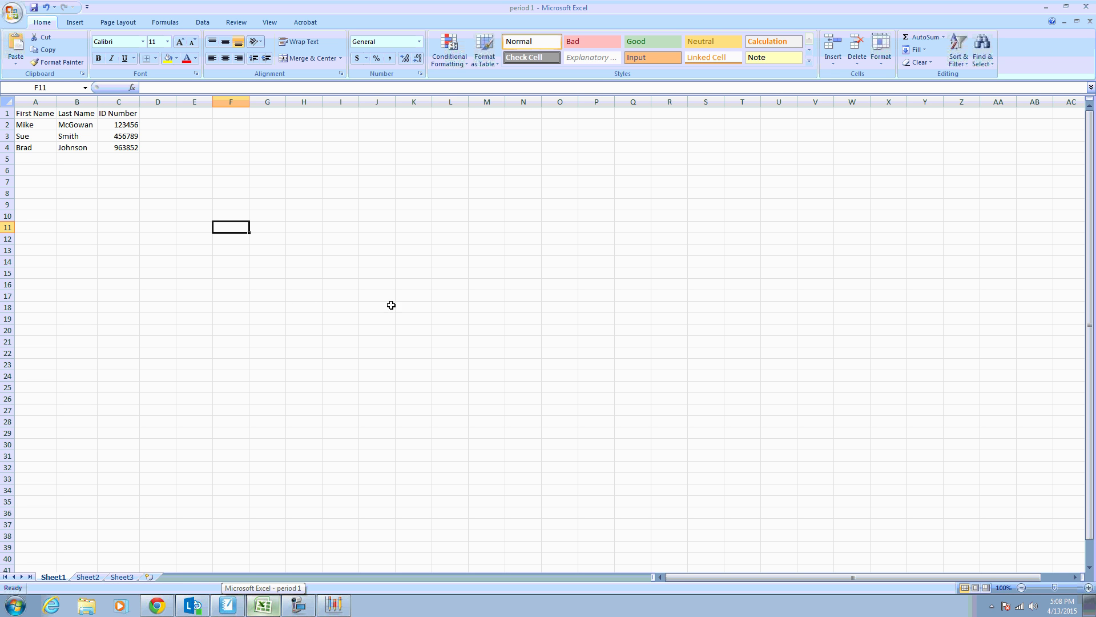
Step: Close Excel and import the period 1 workbook from the Desktop into Math 1st period
click(1087, 8)
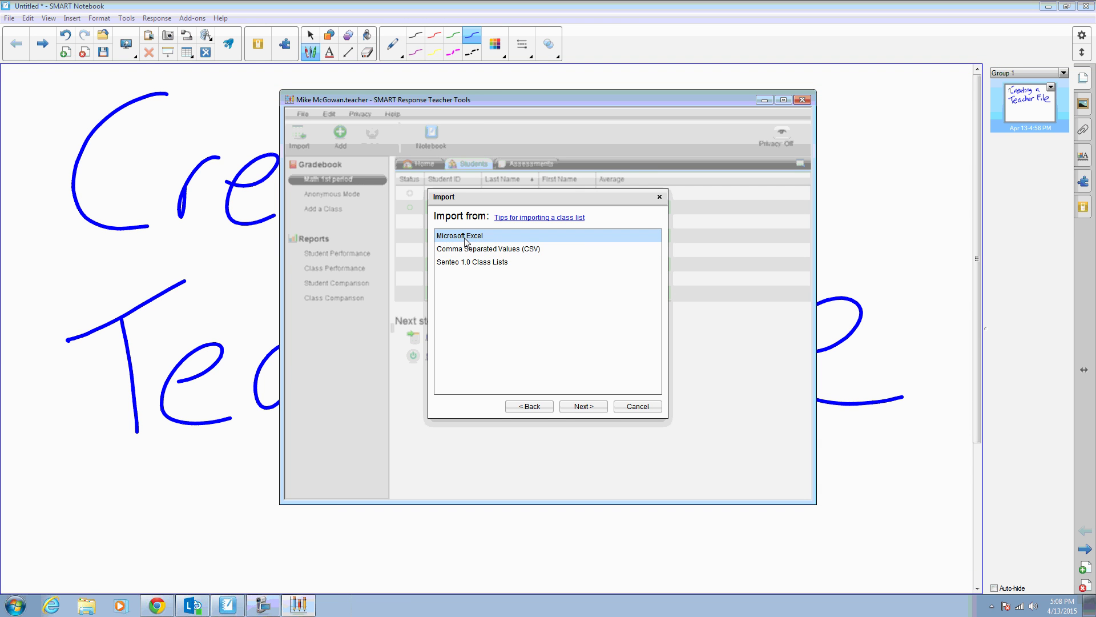
click(585, 407)
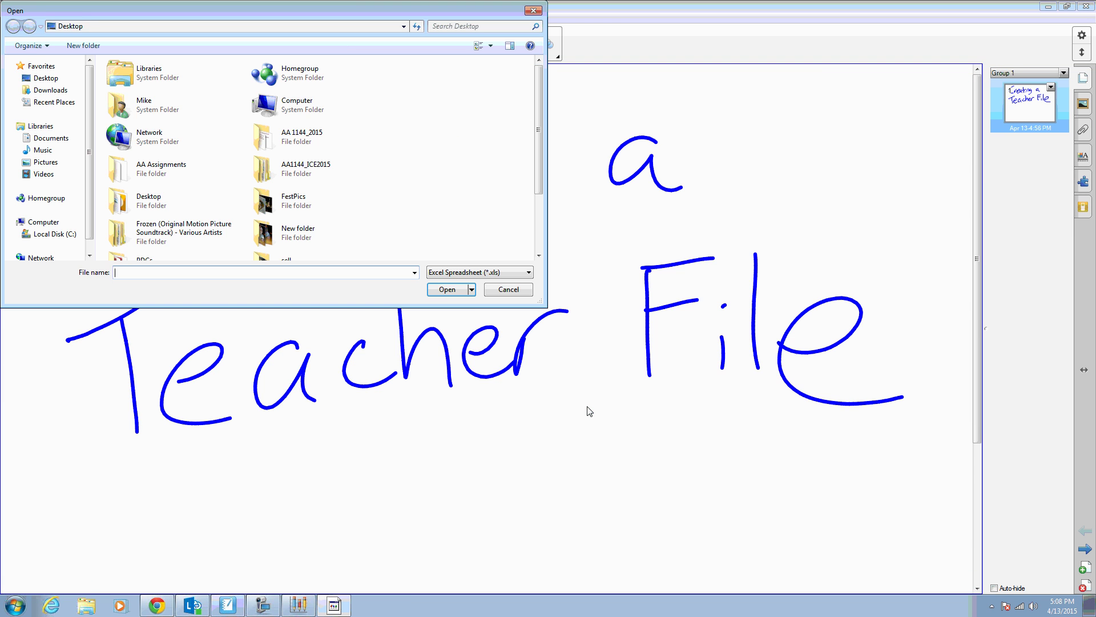
drag(542, 83, 539, 167)
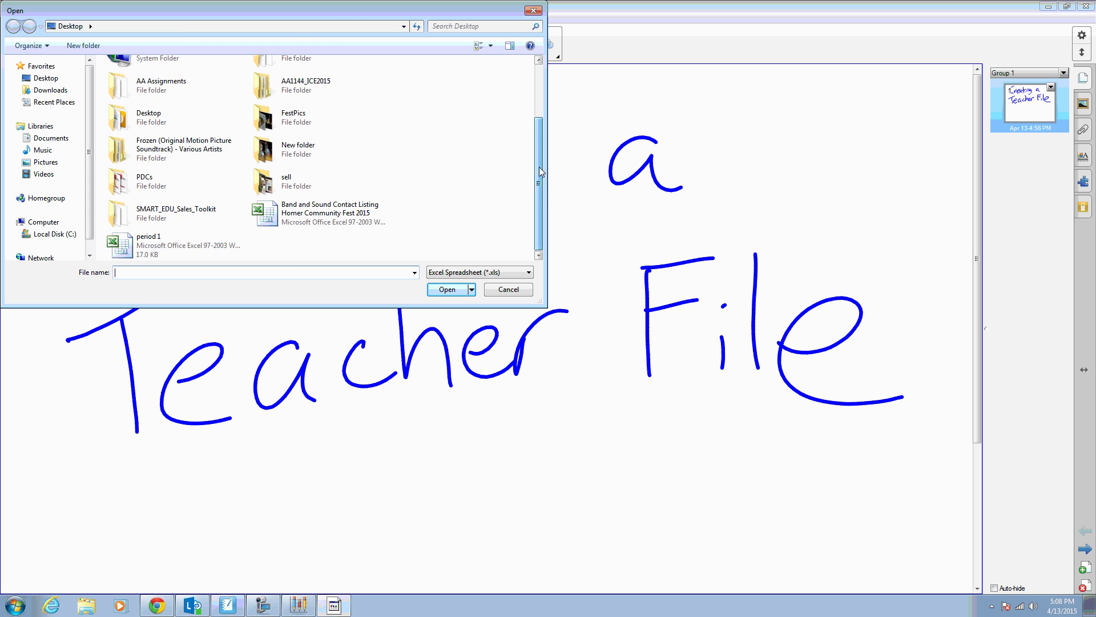
double_click(143, 251)
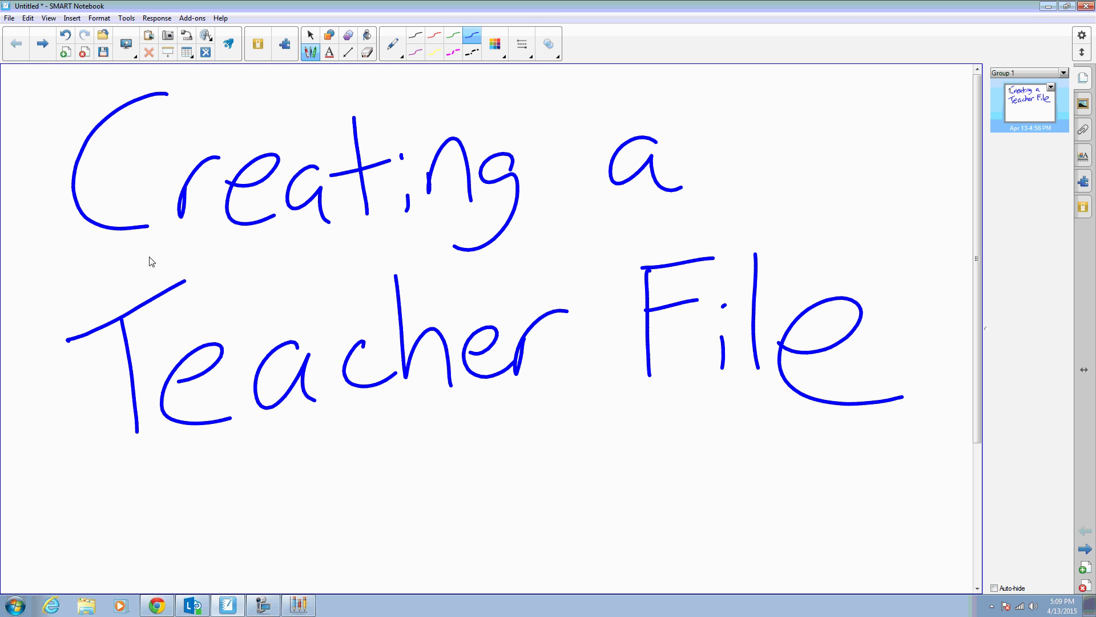
click(299, 605)
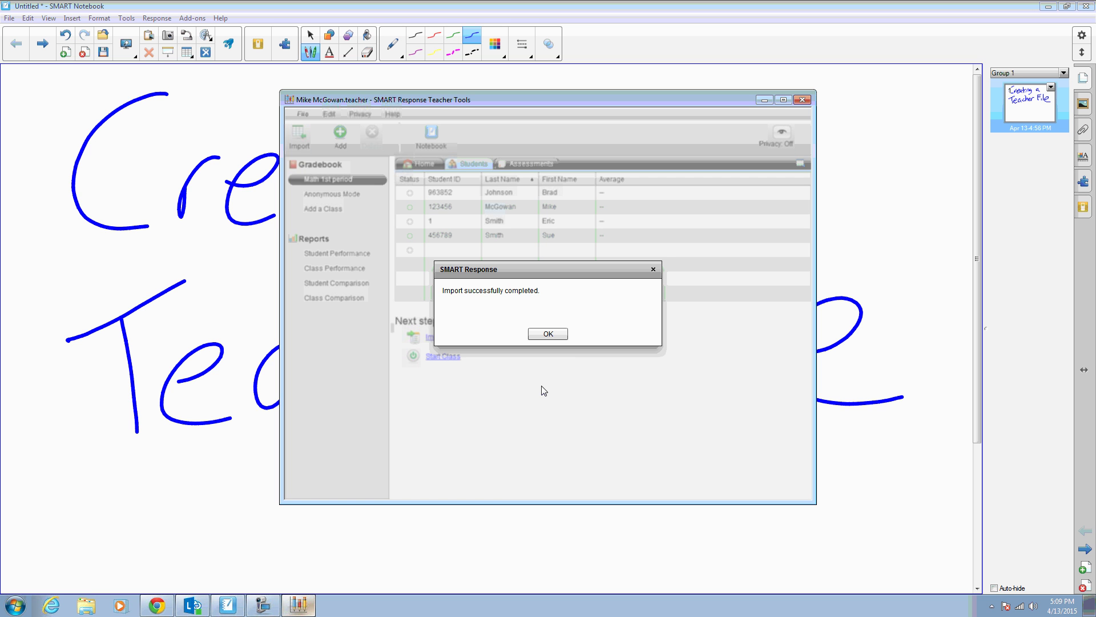
click(554, 334)
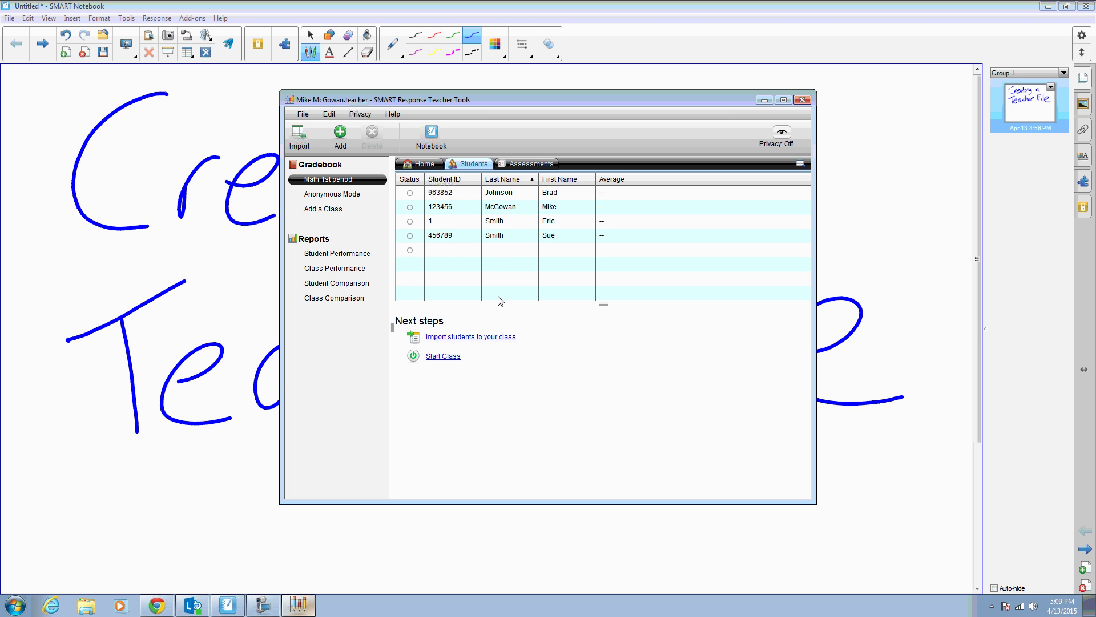
Step: Add a class named 'Reading Period 2' for period 2
click(330, 209)
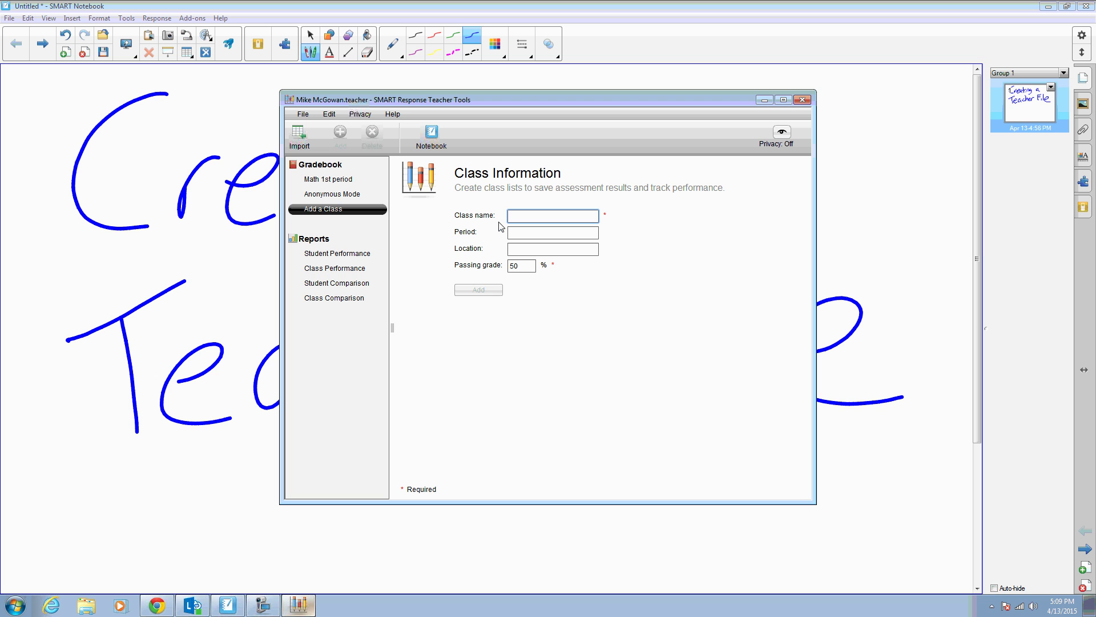
text(Priod)
key(BackSpace)
key(BackSpace)
key(BackSpace)
text(eriod)
text( 2 )
text(rea)
key(BackSpace)
key(BackSpace)
key(BackSpace)
key(BackSpace)
key(BackSpace)
key(BackSpace)
key(BackSpace)
key(BackSpace)
key(BackSpace)
key(BackSpace)
key(BackSpace)
text(Reading Period 2)
click(514, 232)
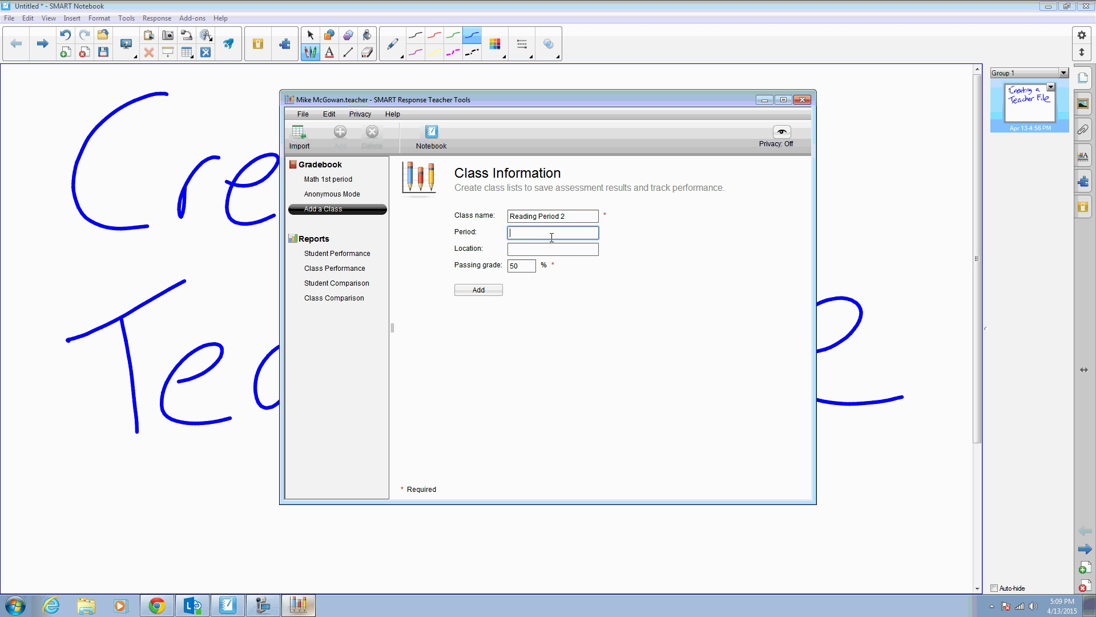
text(2)
click(535, 250)
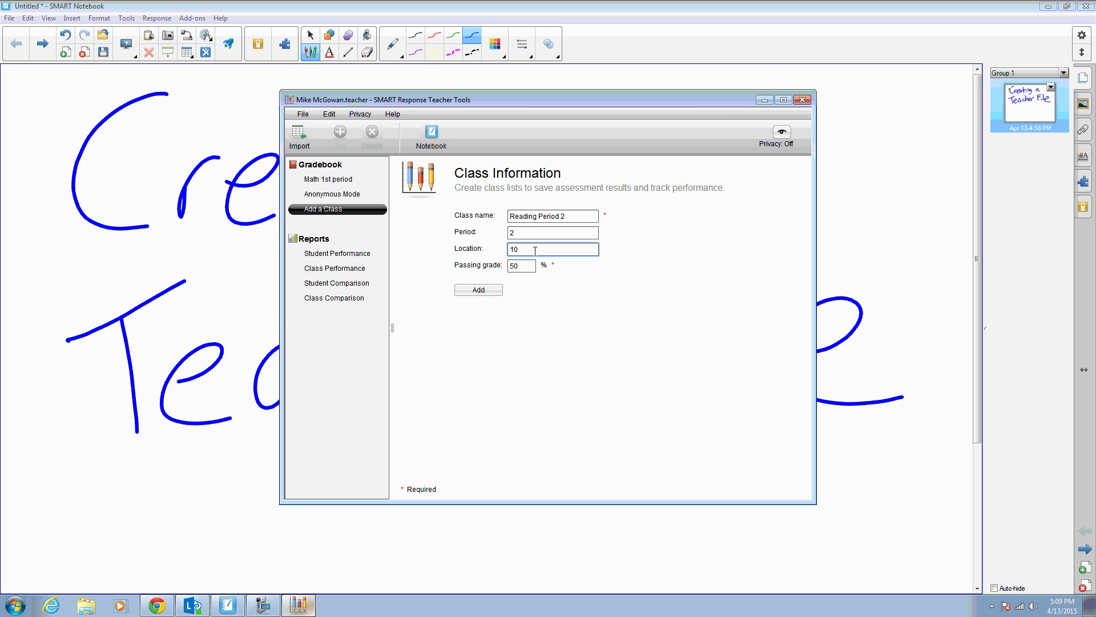
click(482, 291)
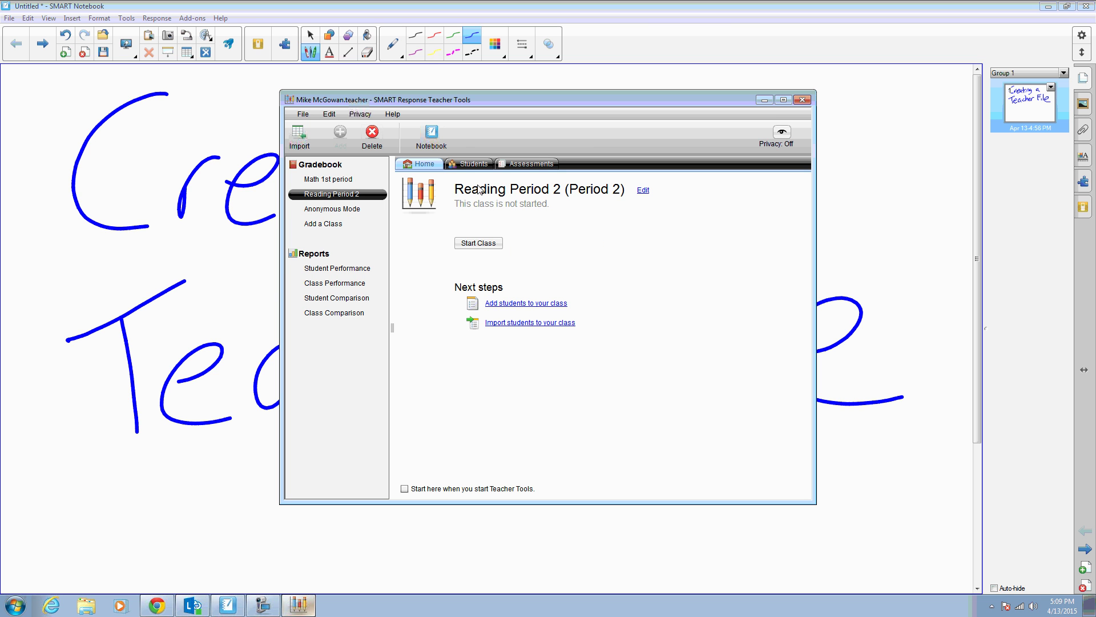
Step: In Reading Period 2's Students list, enter a new student row with Student ID 123456 and save it
click(473, 167)
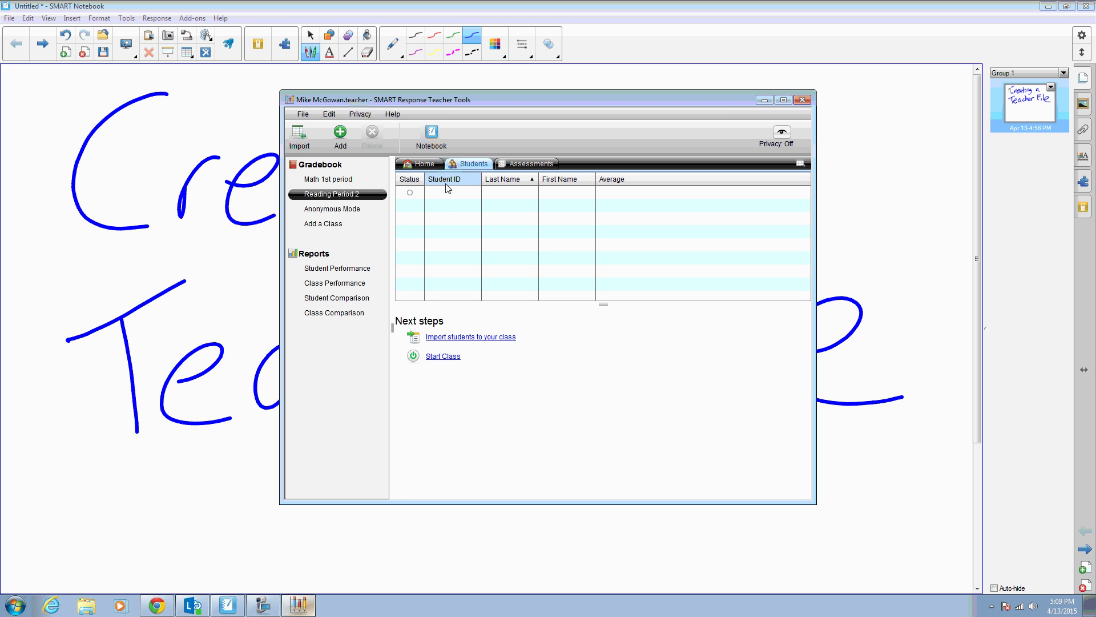
click(451, 195)
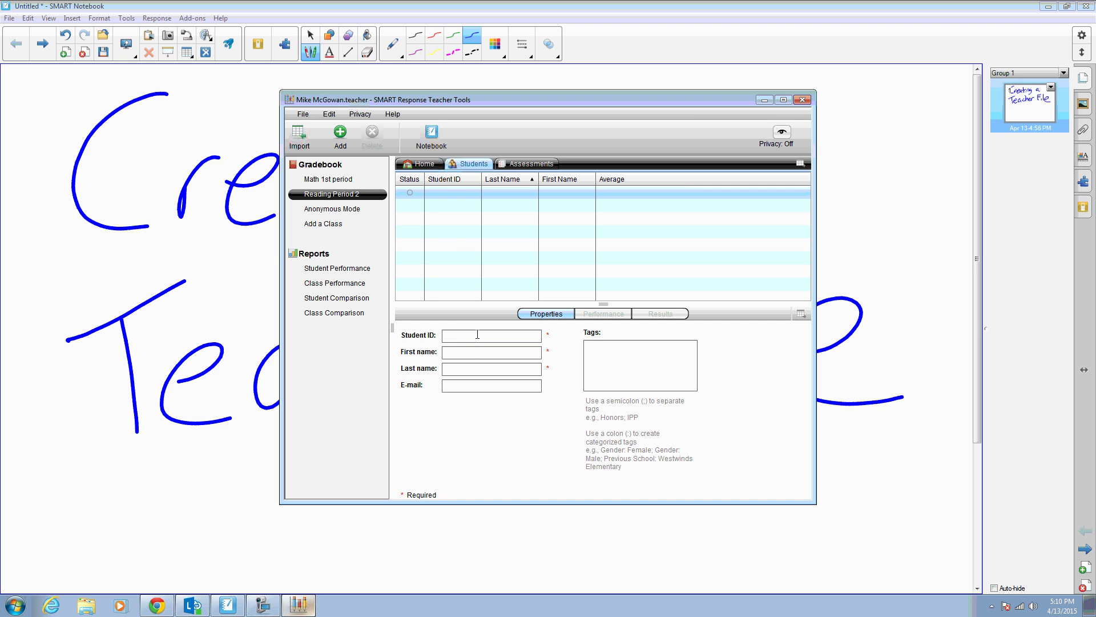
click(477, 334)
text(123456)
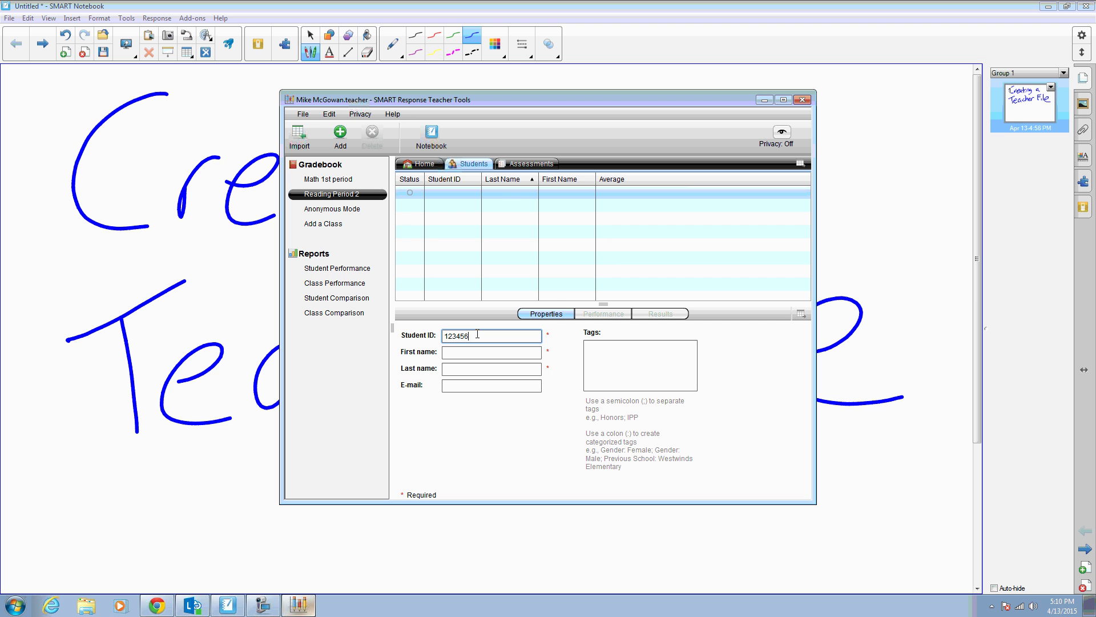
key(Return)
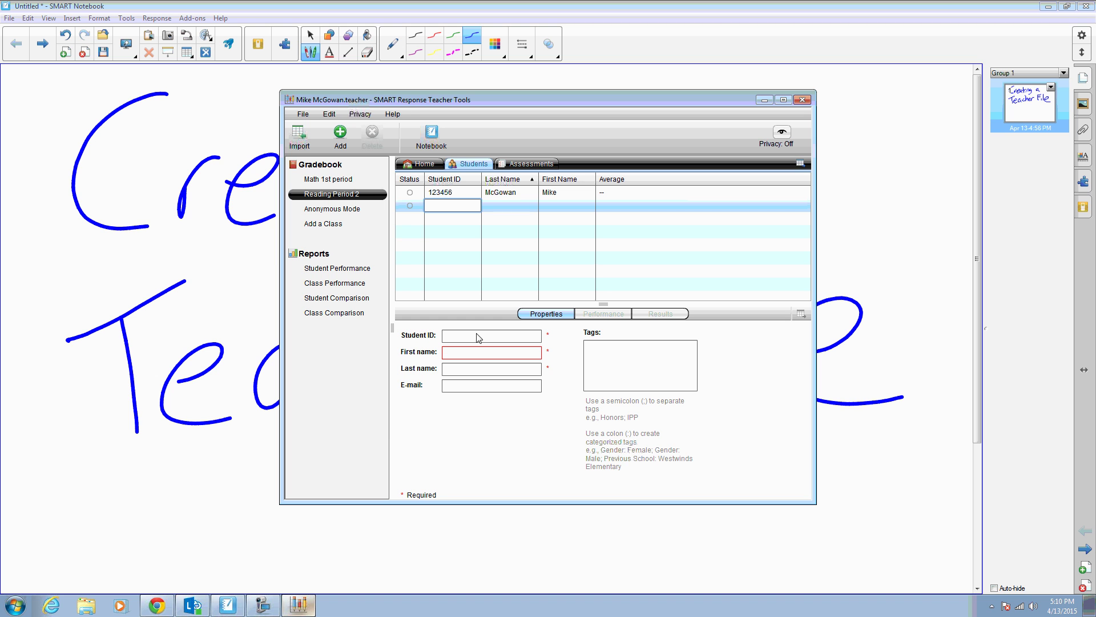
click(264, 611)
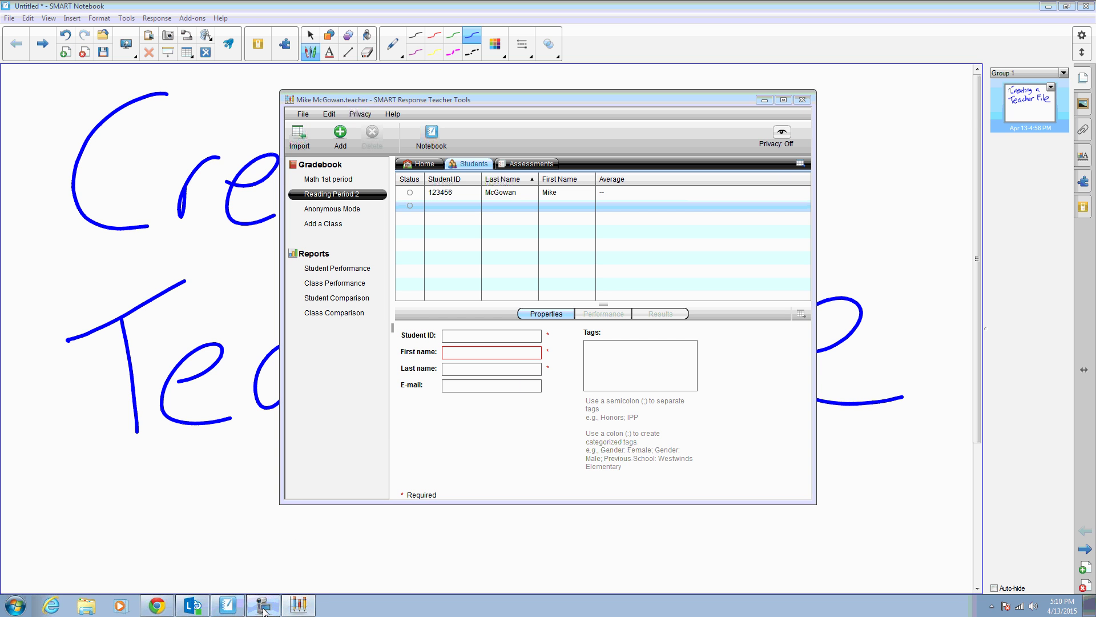